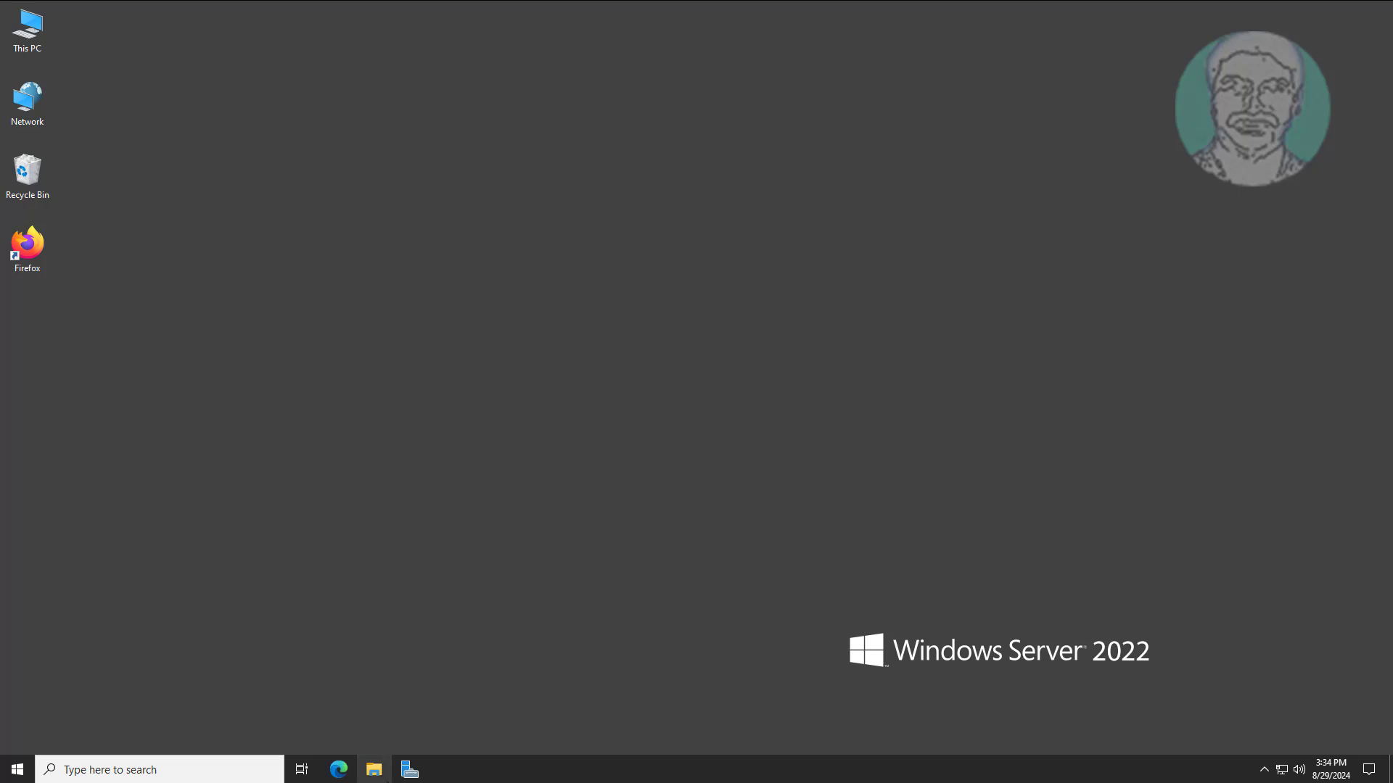
Step: Confirm in Active Directory Users and Computers that UserComputer holds four computers
left_click(410, 769)
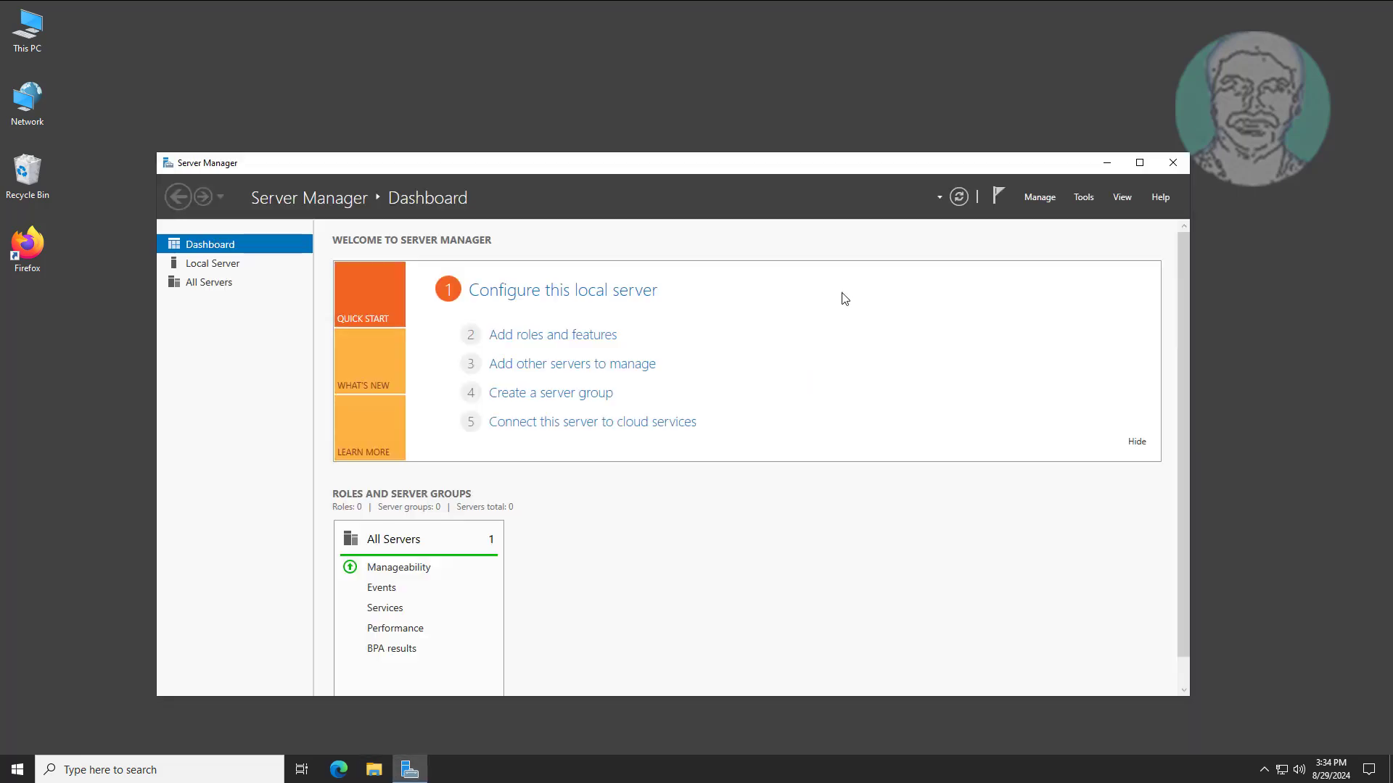
left_click(1083, 196)
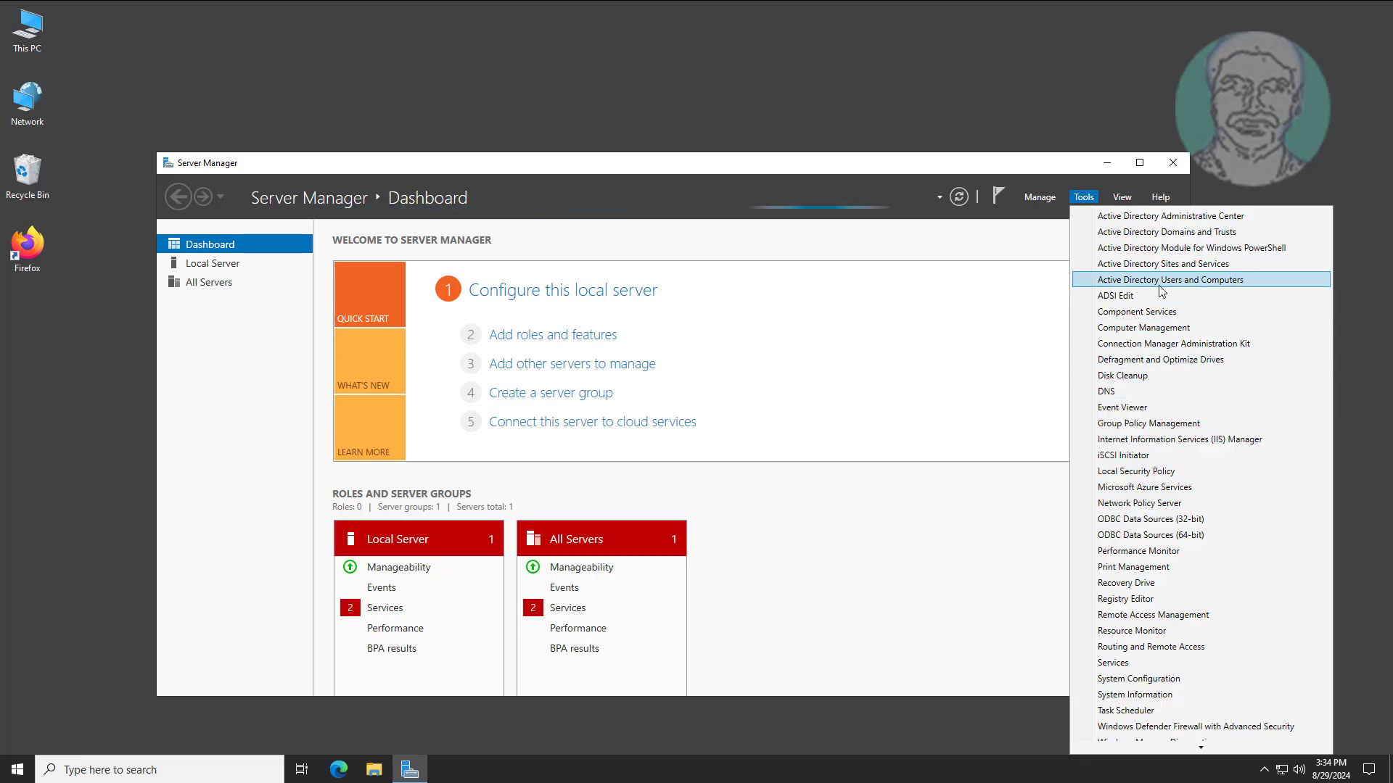
left_click(1158, 265)
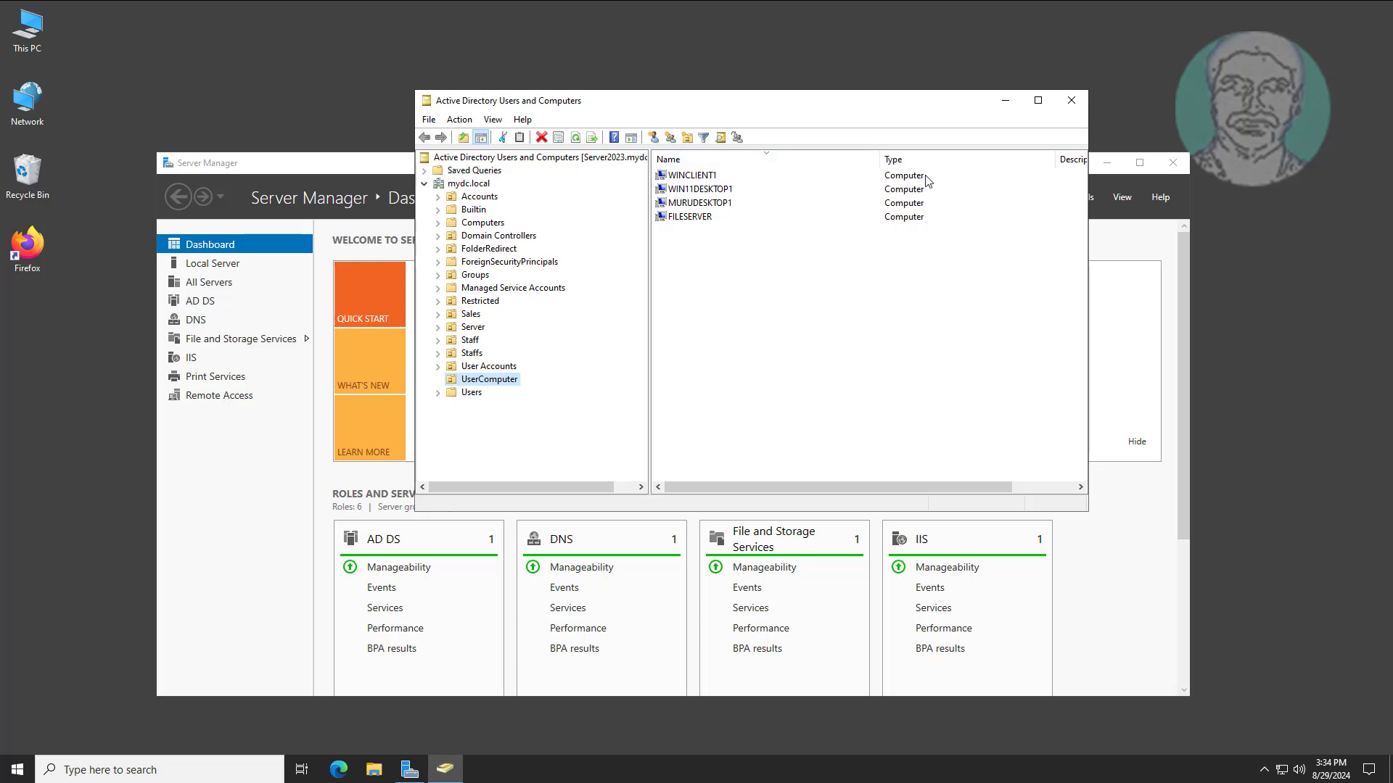
left_click(483, 225)
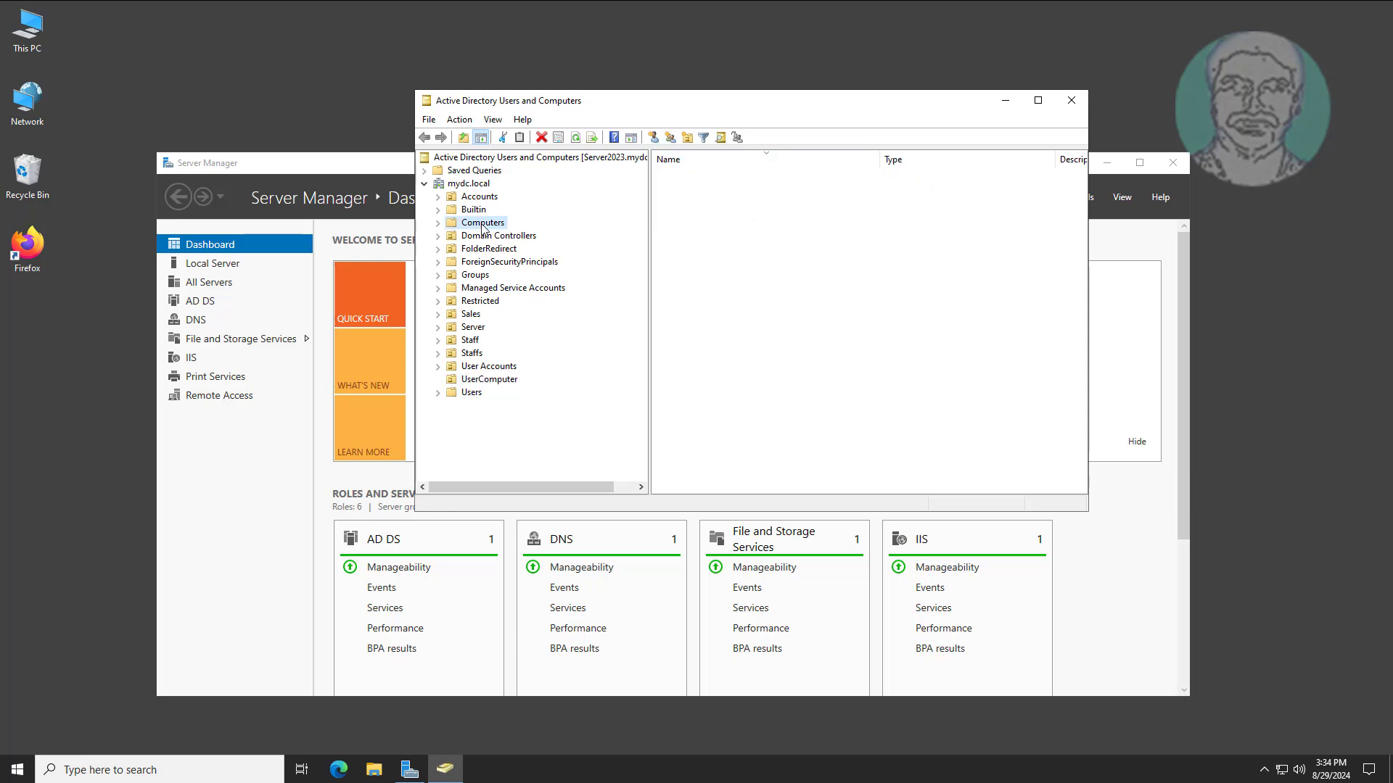
left_click(508, 385)
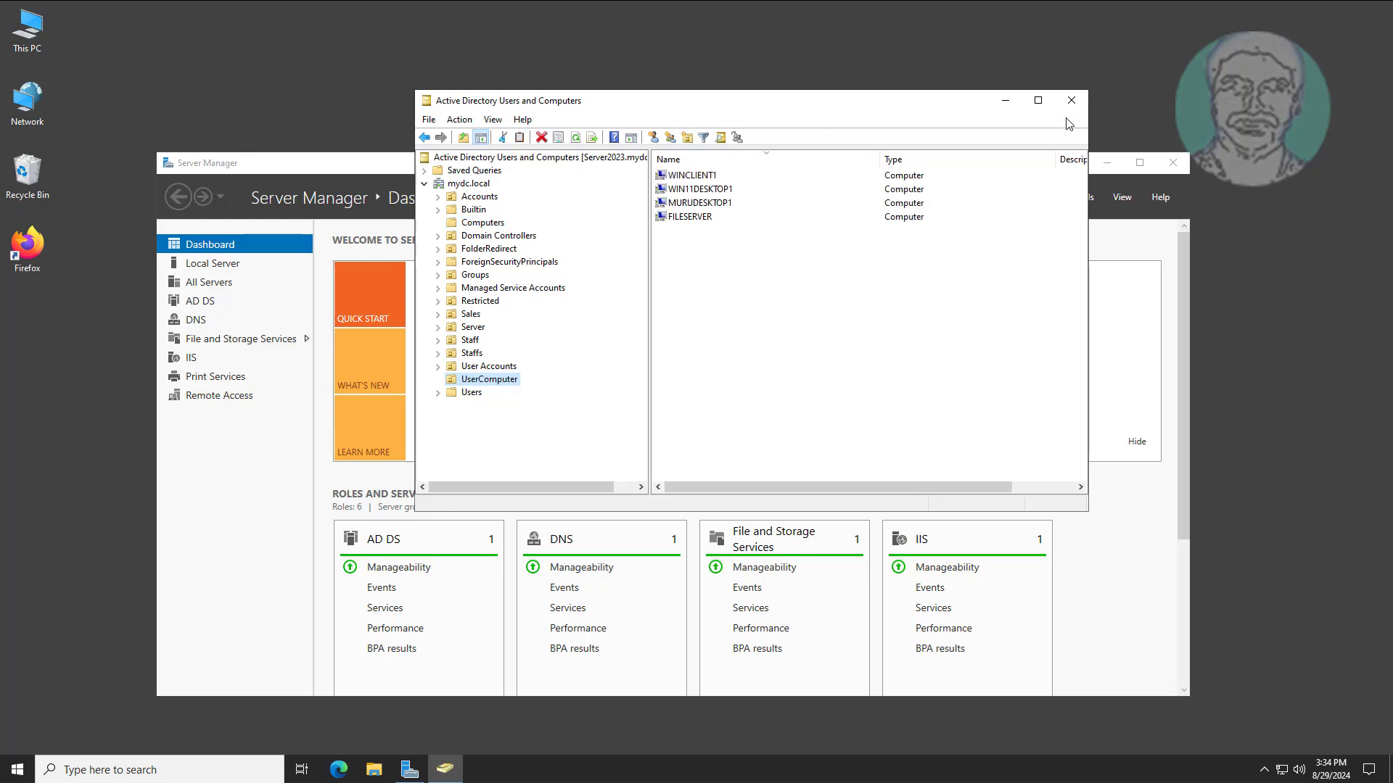
left_click(1072, 101)
left_click(1083, 196)
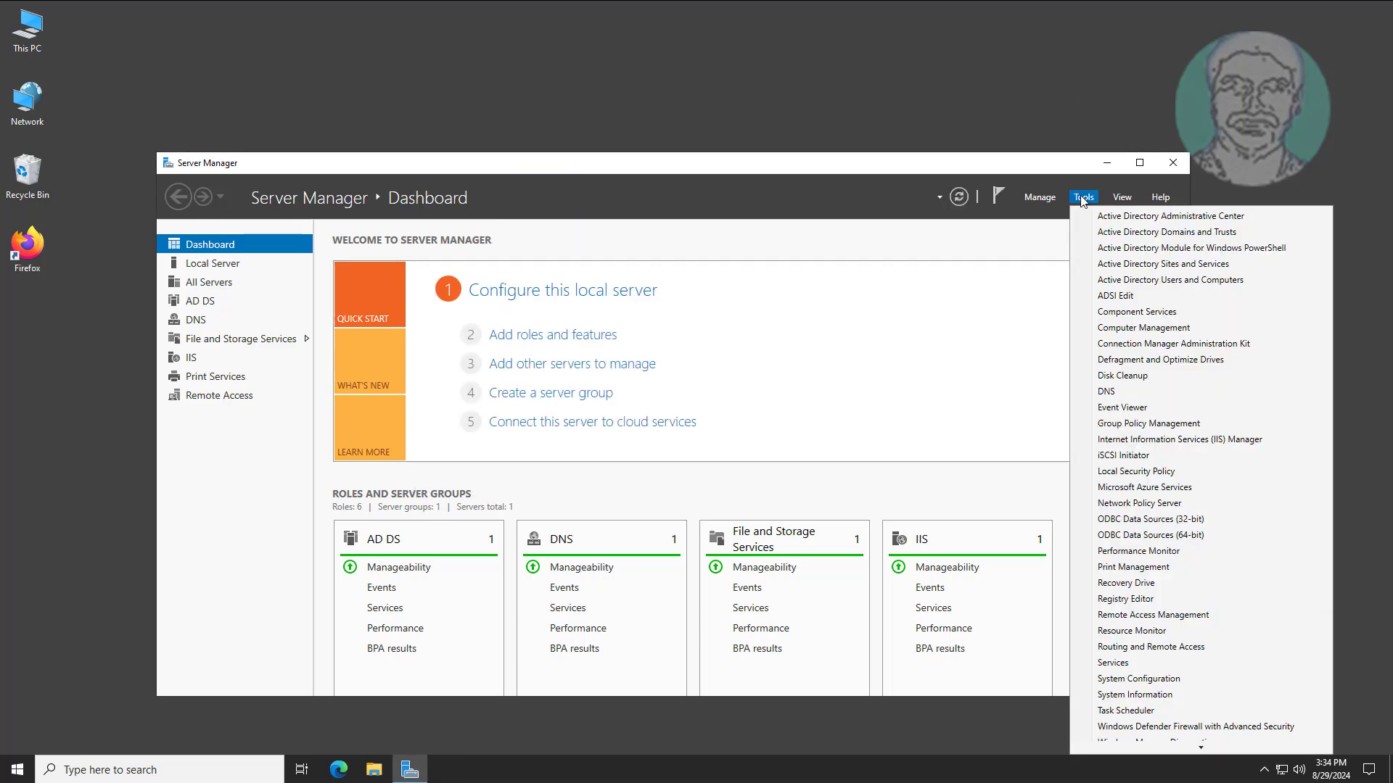
Step: Create and select a GPO named 'Block App Using AppLocker' linked to UserComputer
left_click(1149, 424)
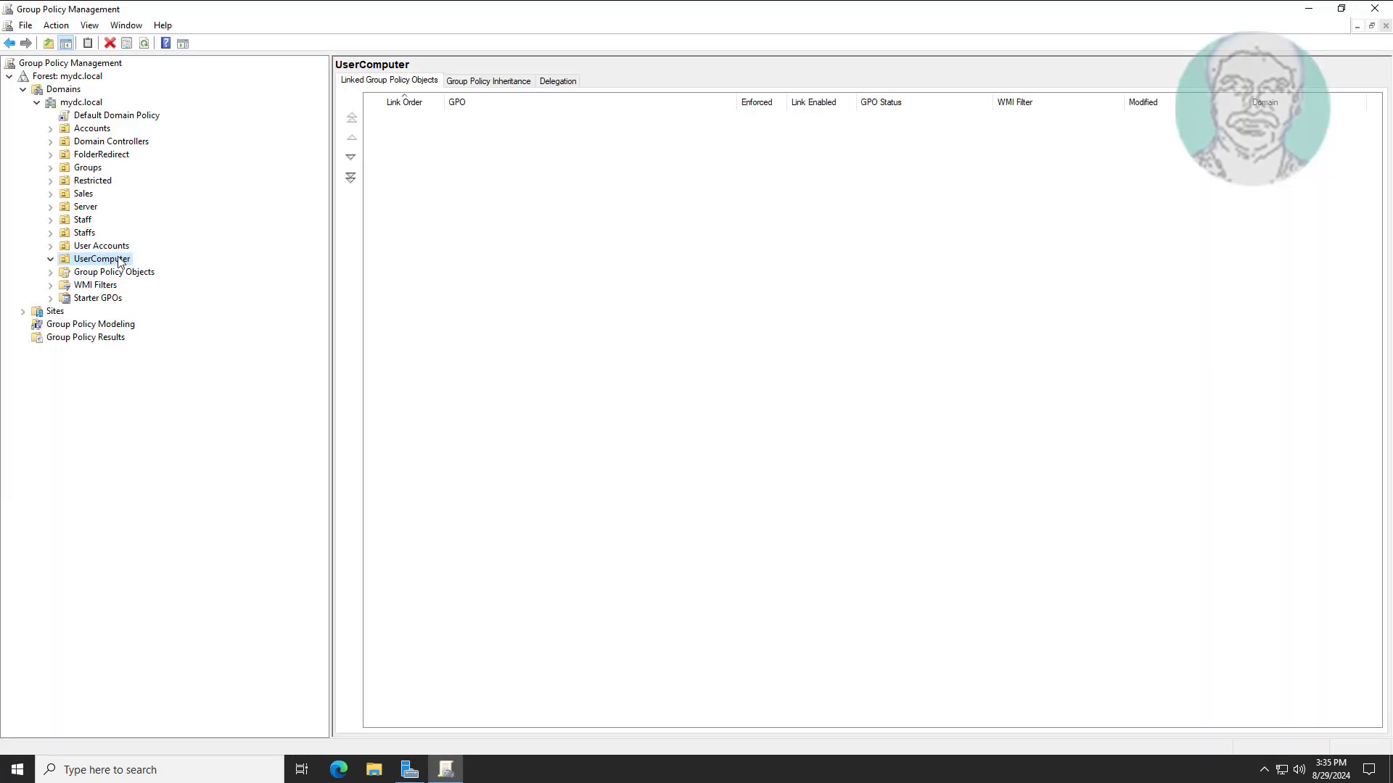
right_click(116, 259)
left_click(172, 268)
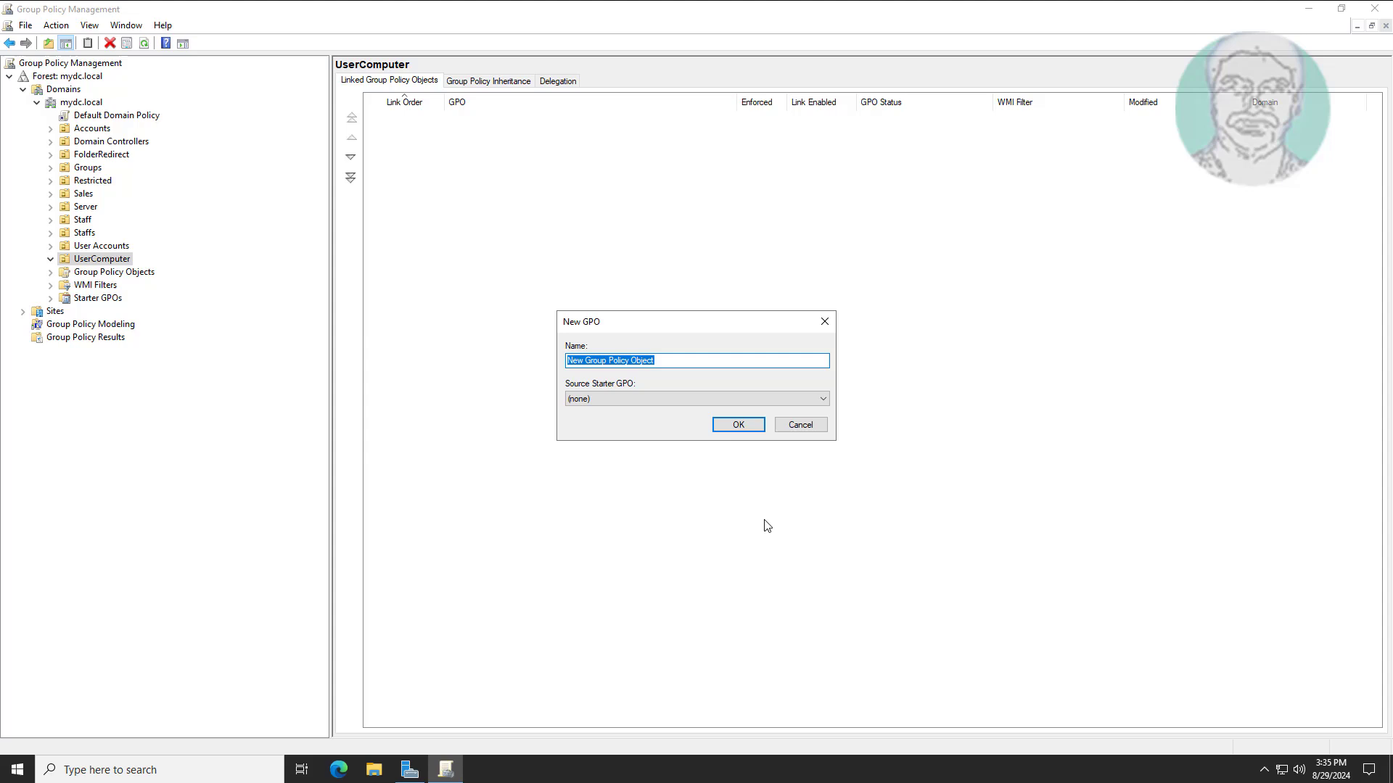
type("Block App Using AppLocker")
left_click(728, 426)
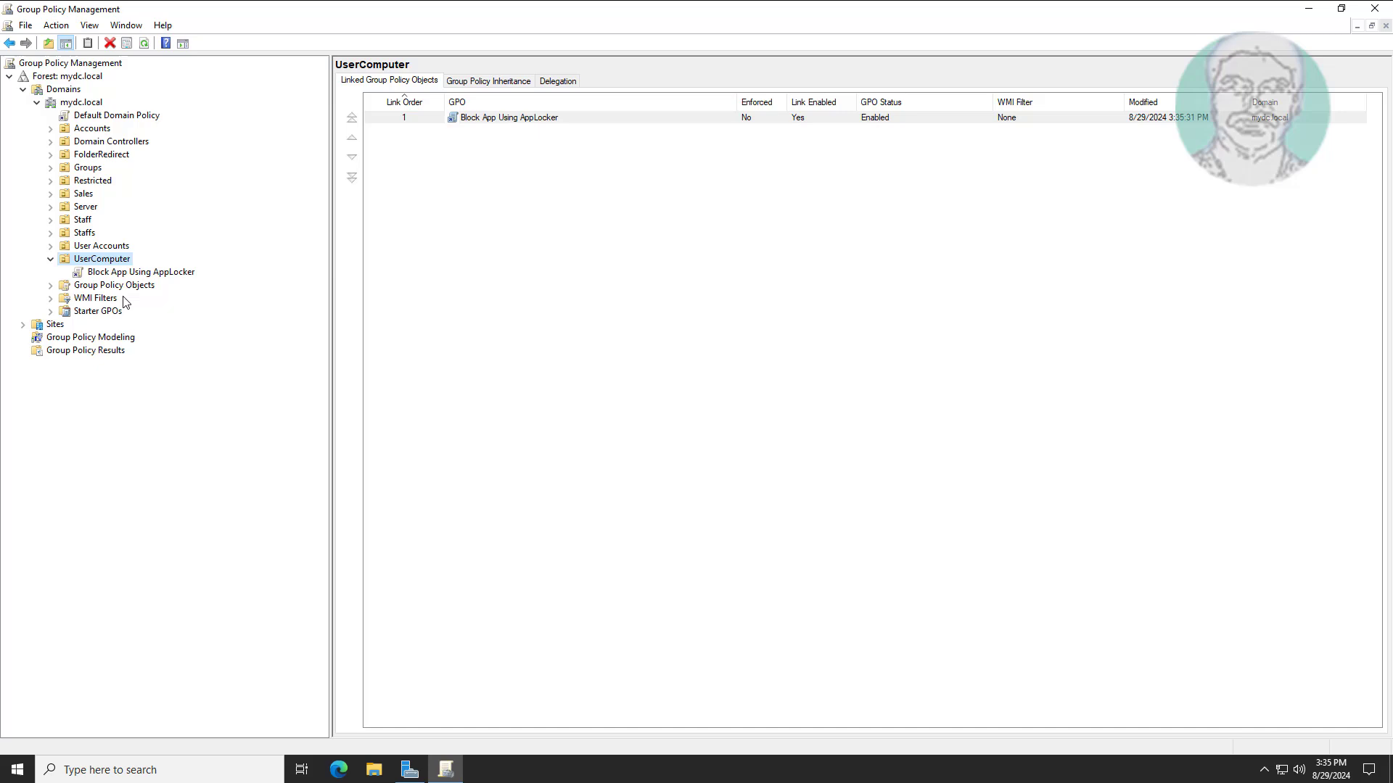
left_click(154, 274)
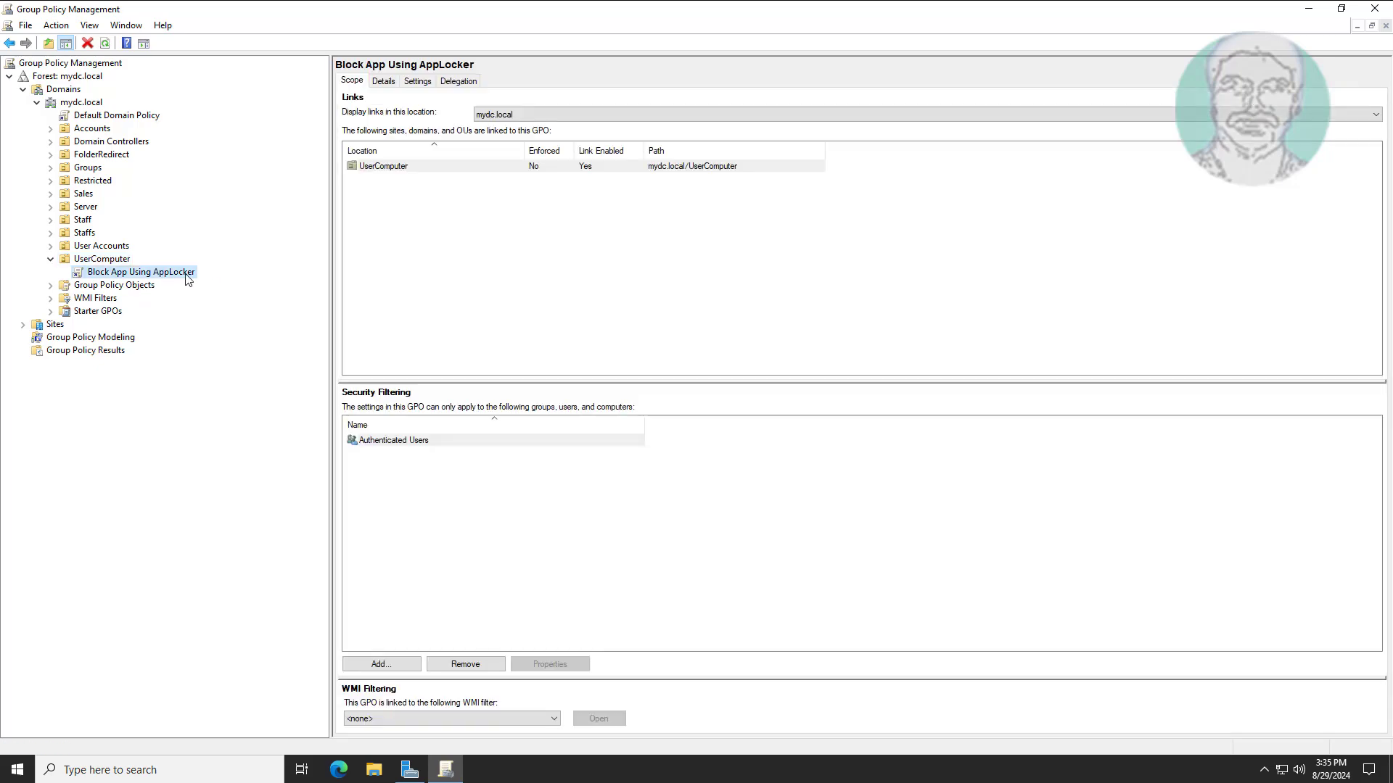
Step: Open the Block App Using AppLocker GPO in a maximized Group Policy Management Editor
right_click(187, 279)
left_click(475, 310)
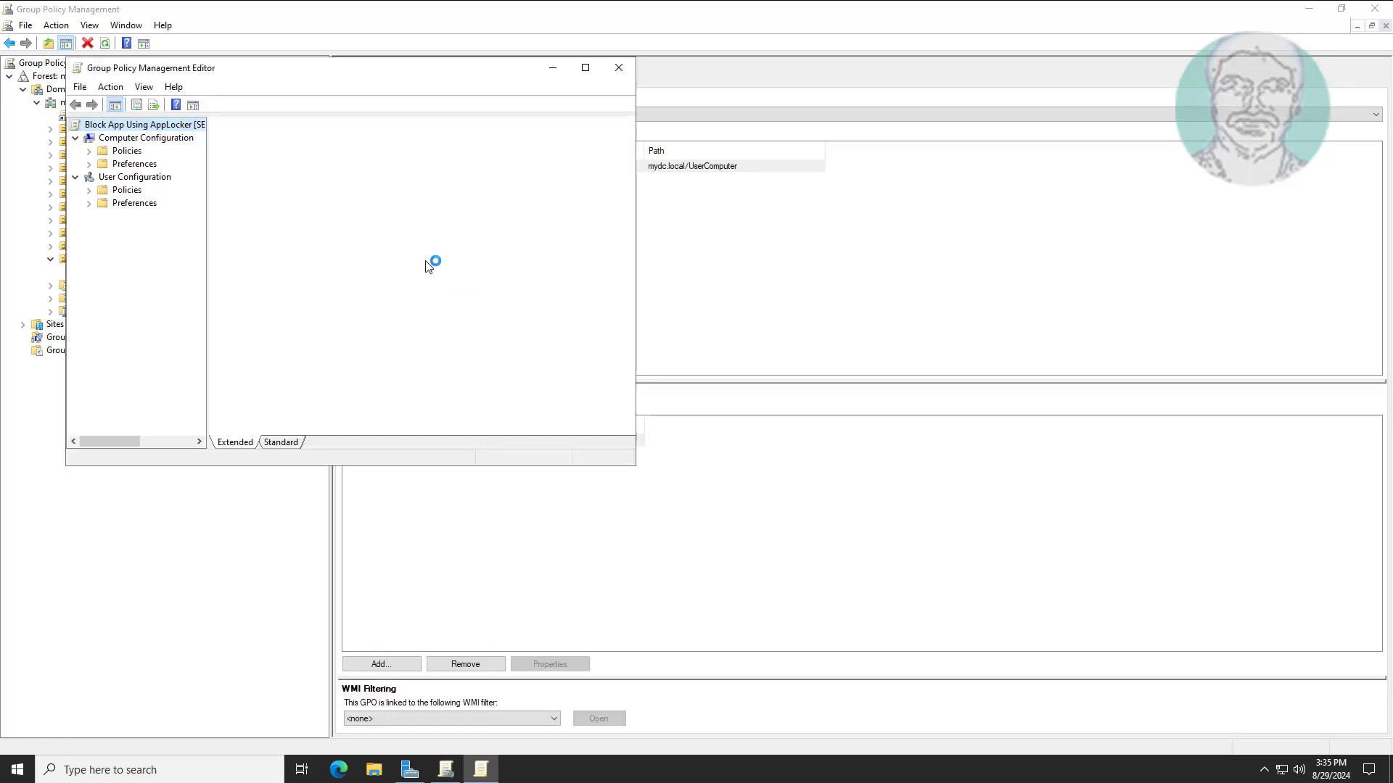
left_click(585, 62)
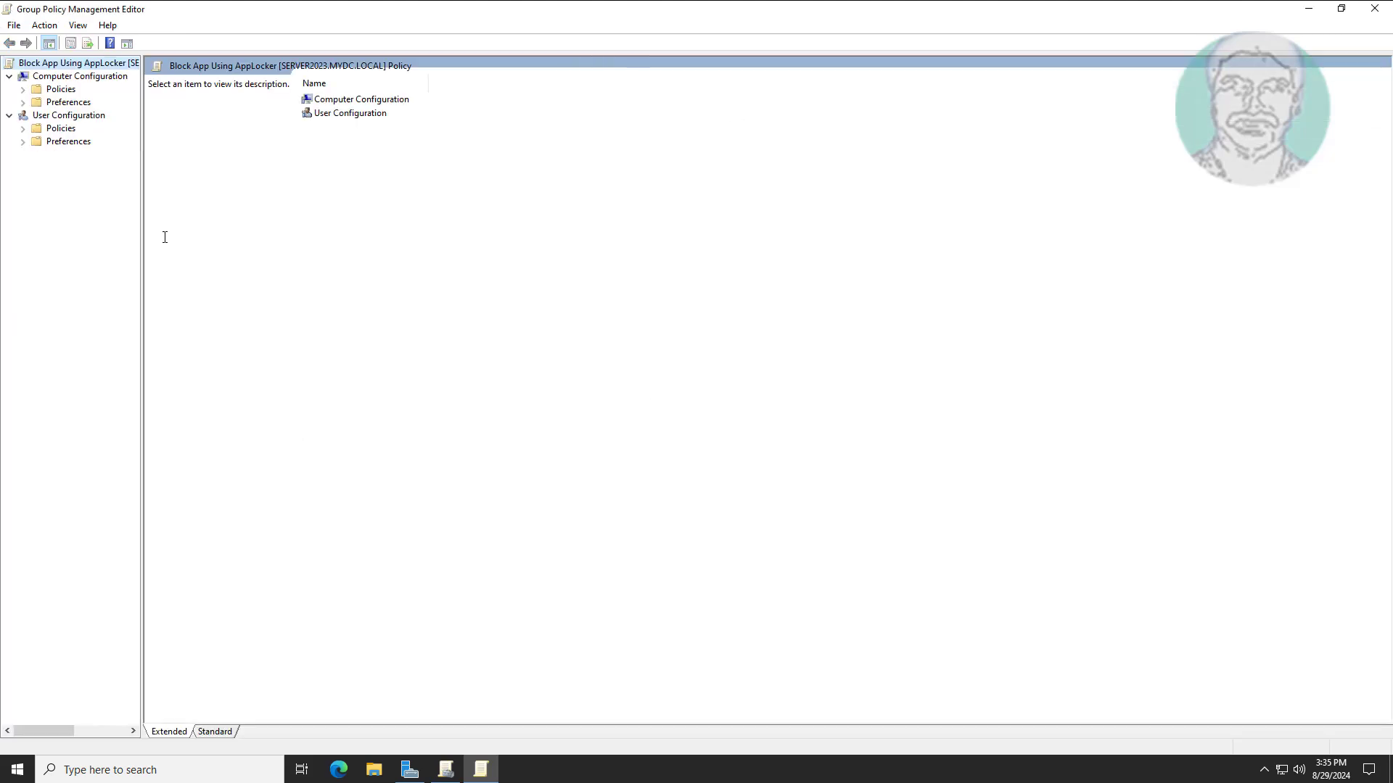
left_click_drag(144, 235, 256, 235)
Step: Show Computer Policies > Windows Settings > Security Settings > System Services with full service names
double_click(61, 88)
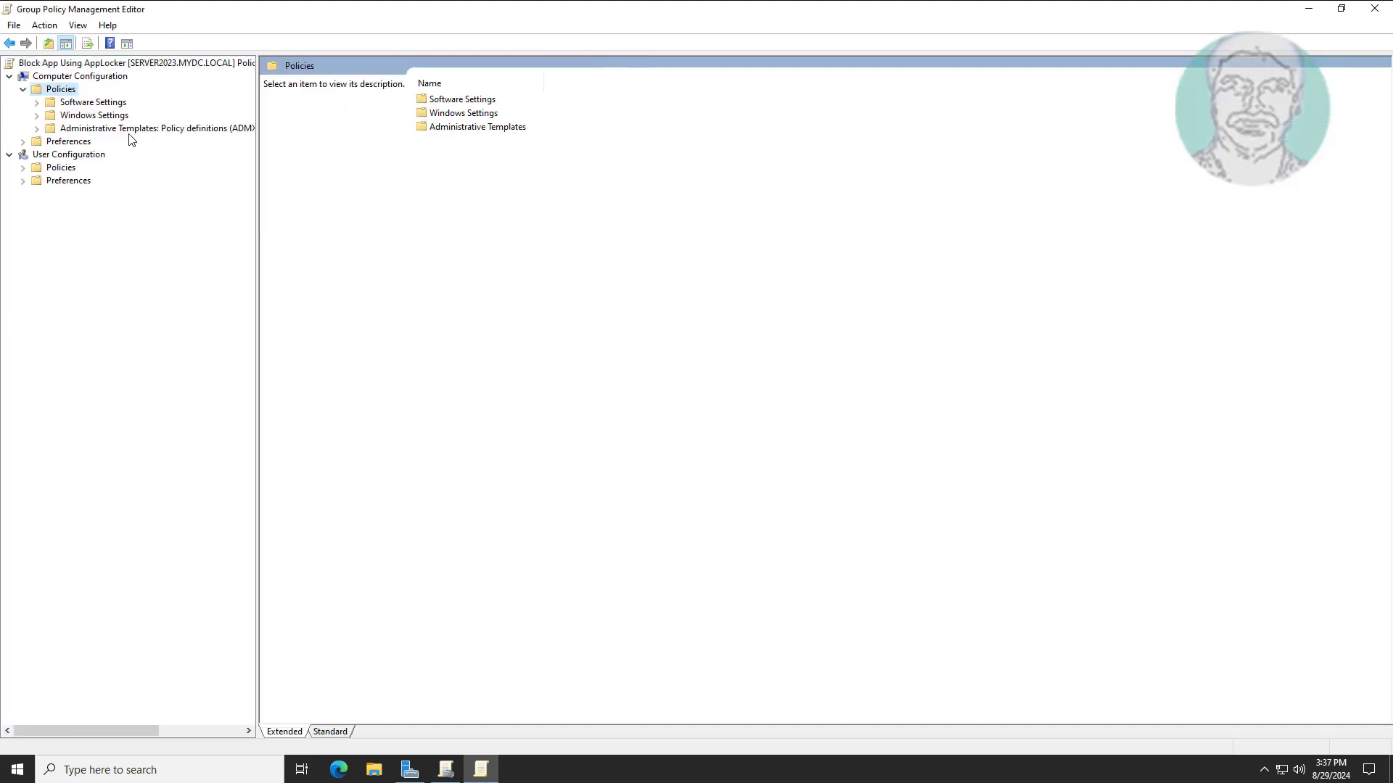
left_click(106, 118)
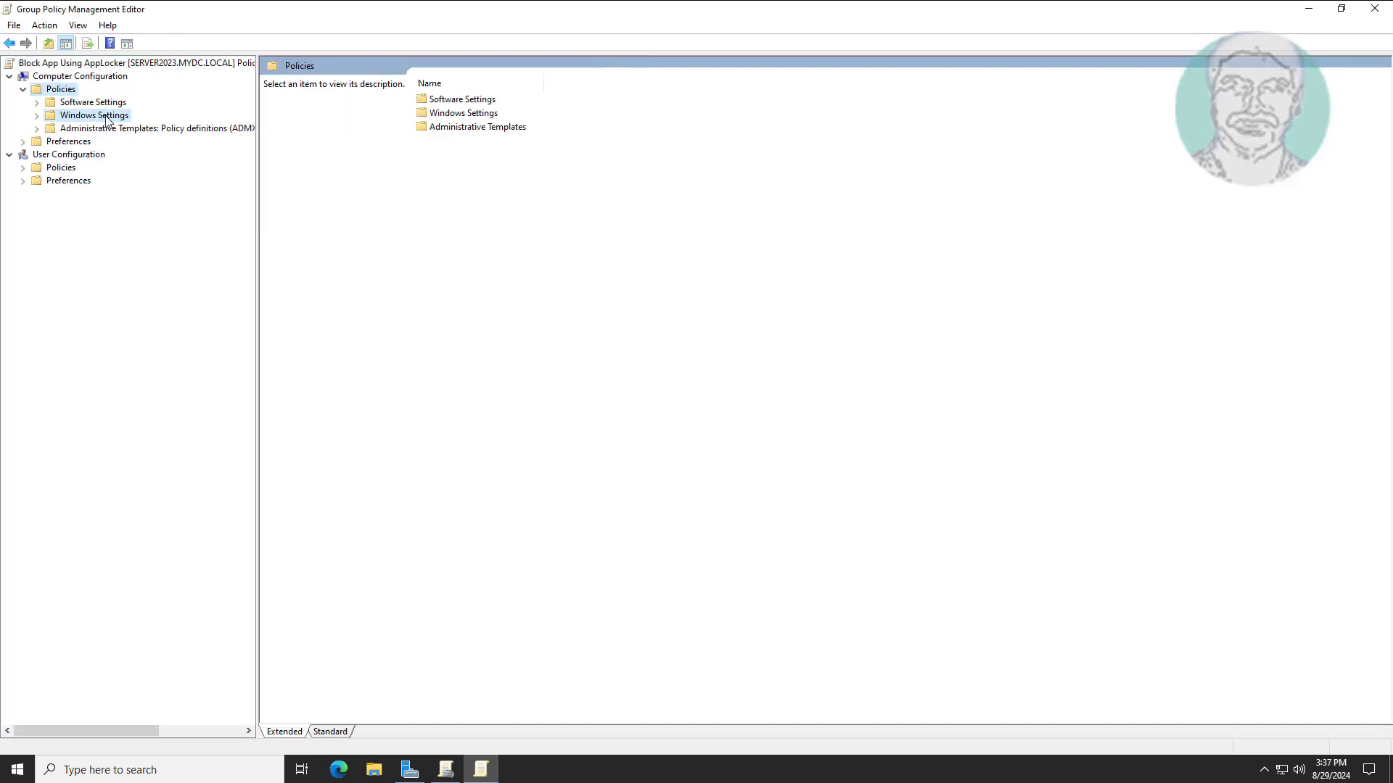
left_click(37, 116)
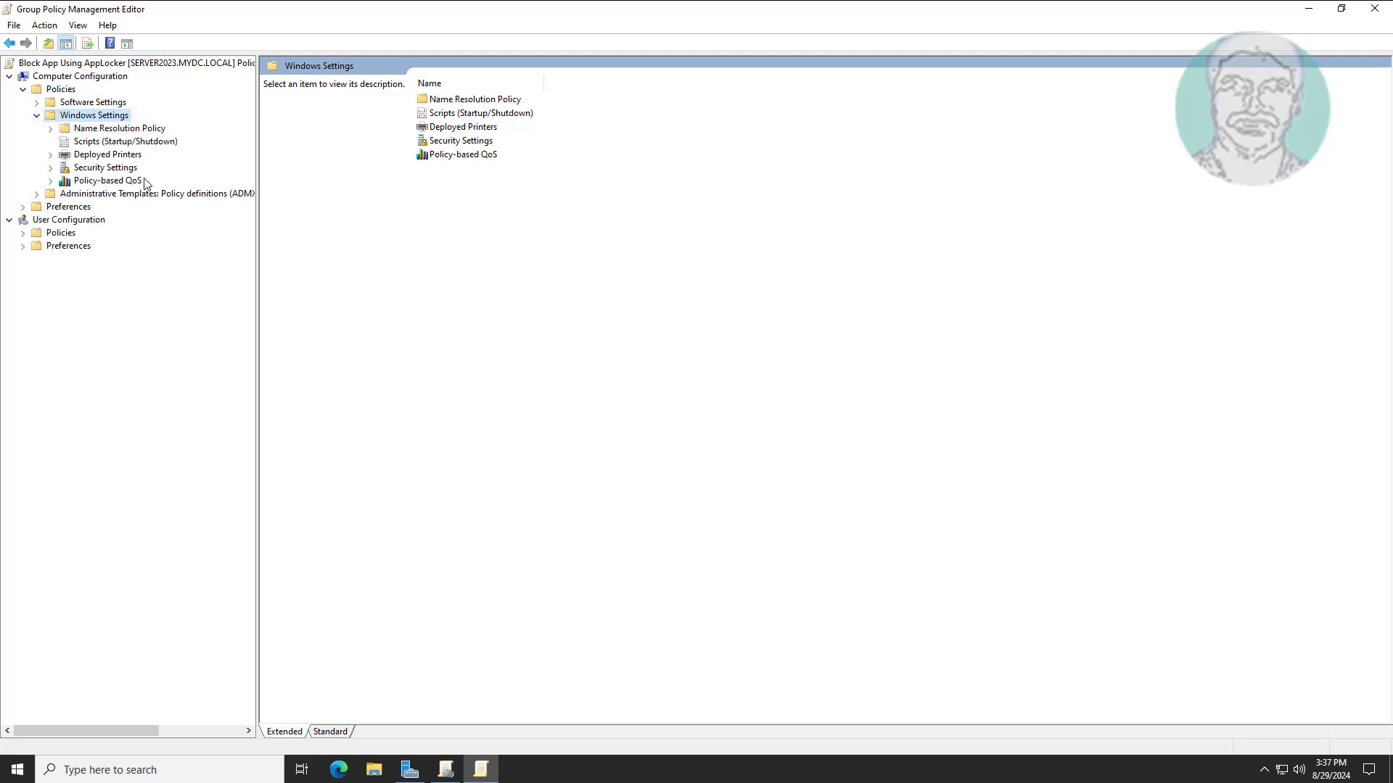
left_click(102, 167)
left_click(51, 168)
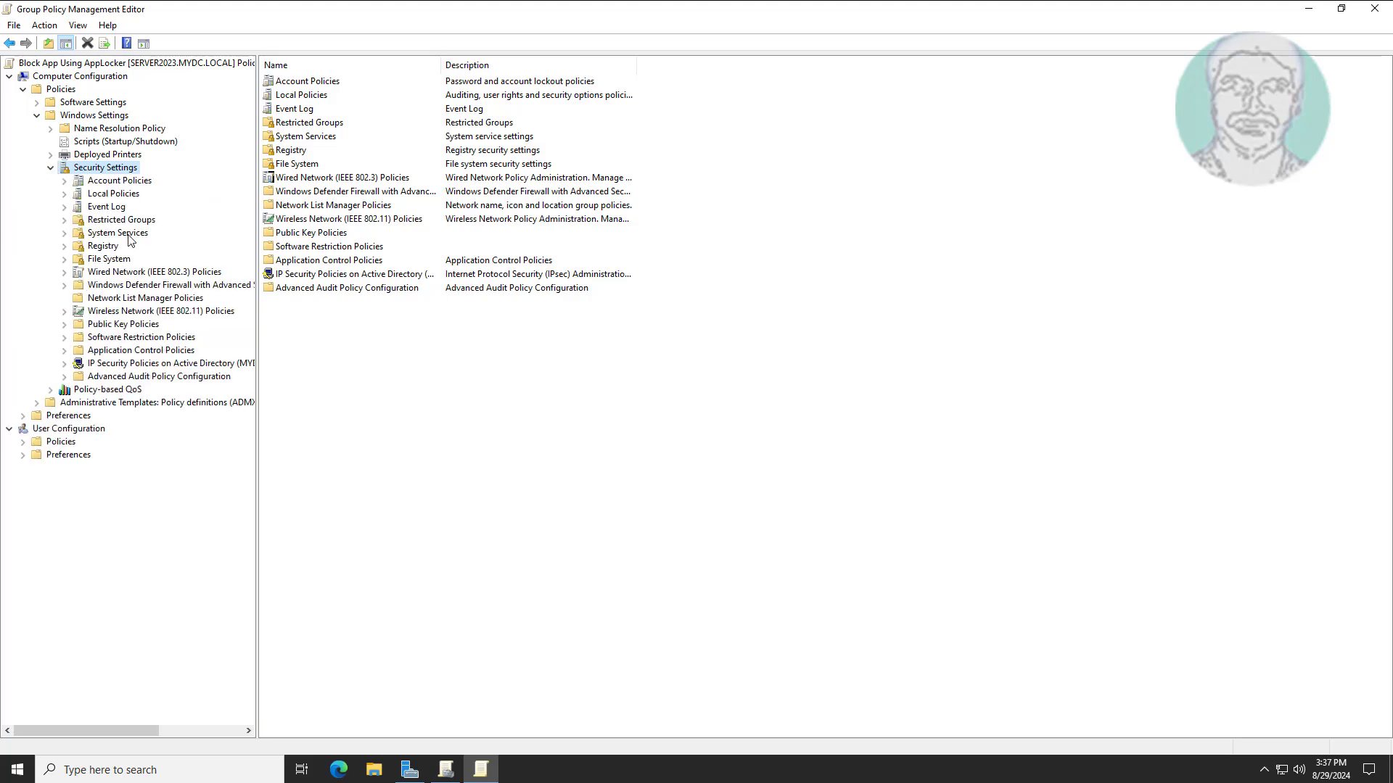
left_click(120, 233)
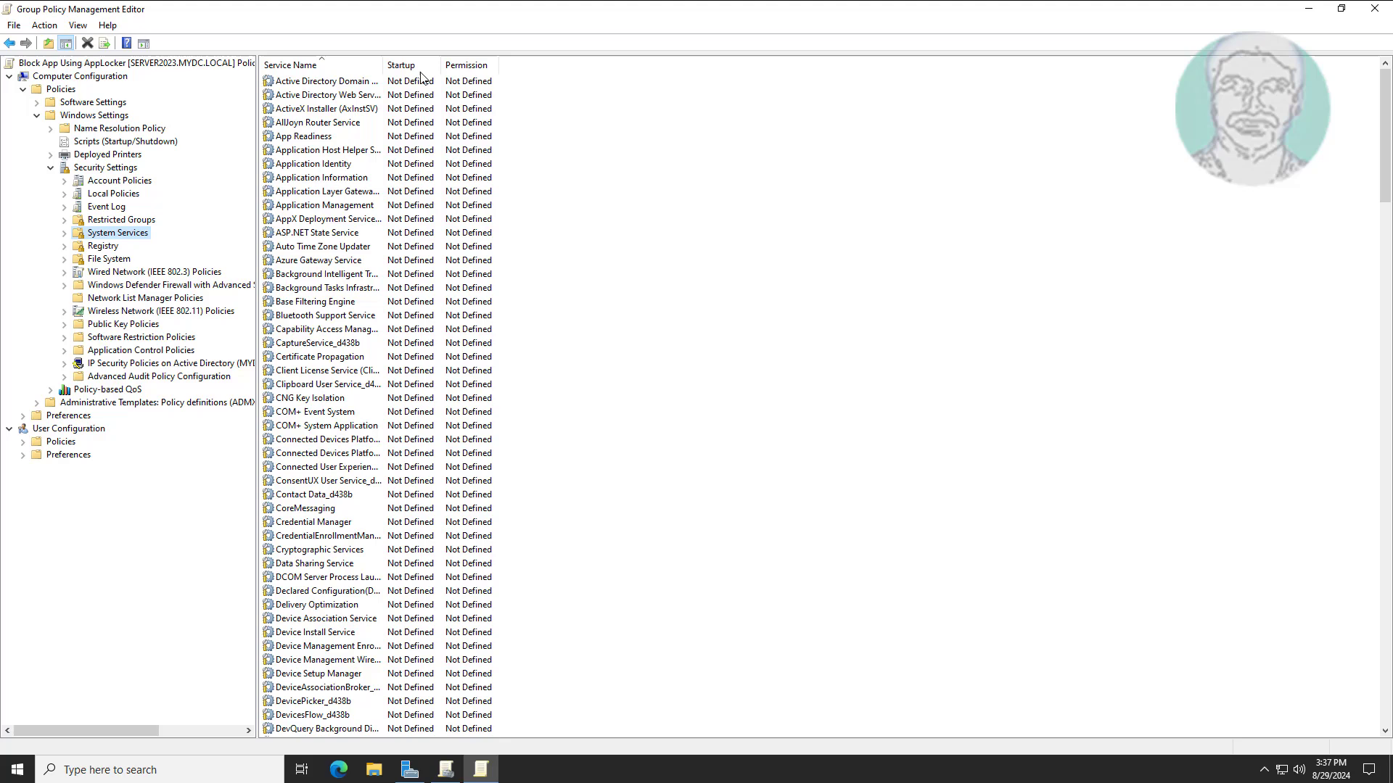
left_click_drag(383, 64, 478, 65)
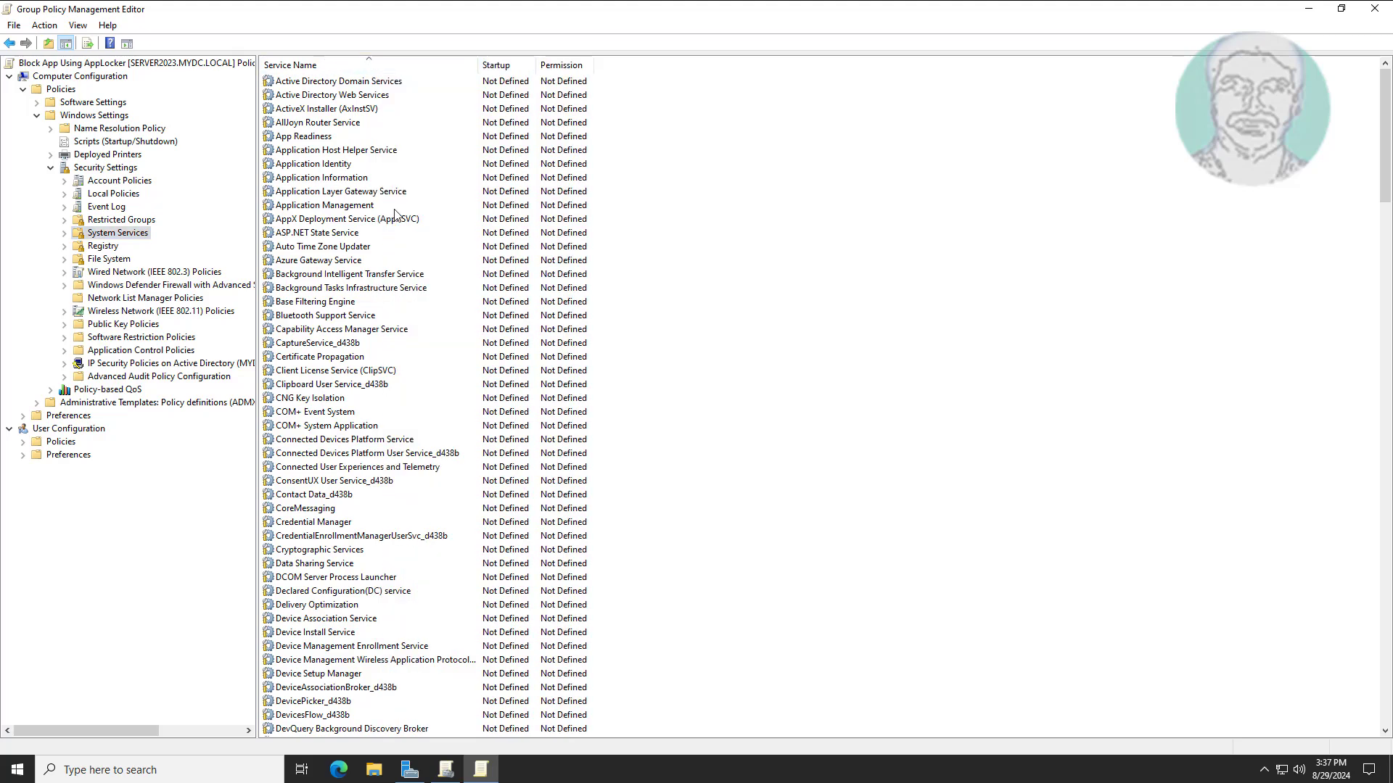
Step: Define the Application Identity service startup mode as Automatic in this GPO
left_click(345, 164)
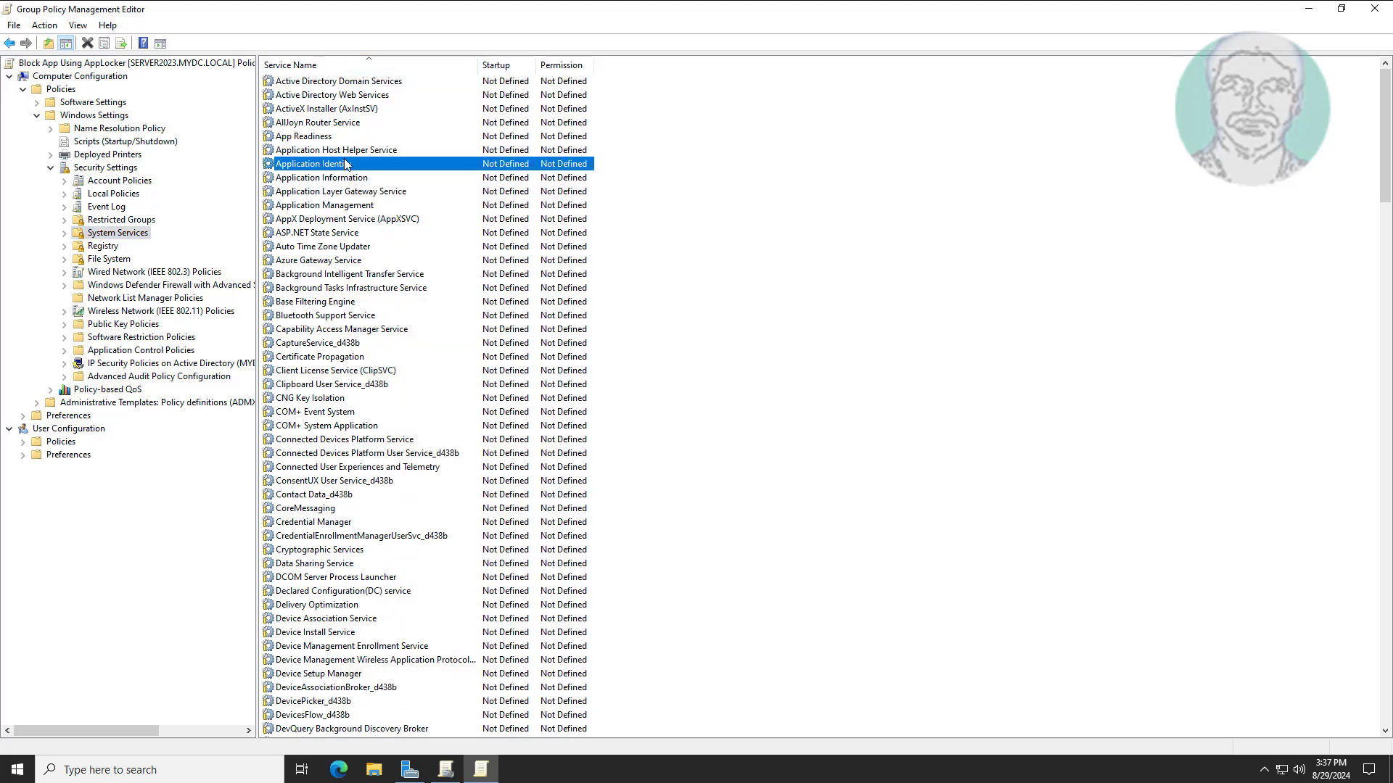
double_click(338, 165)
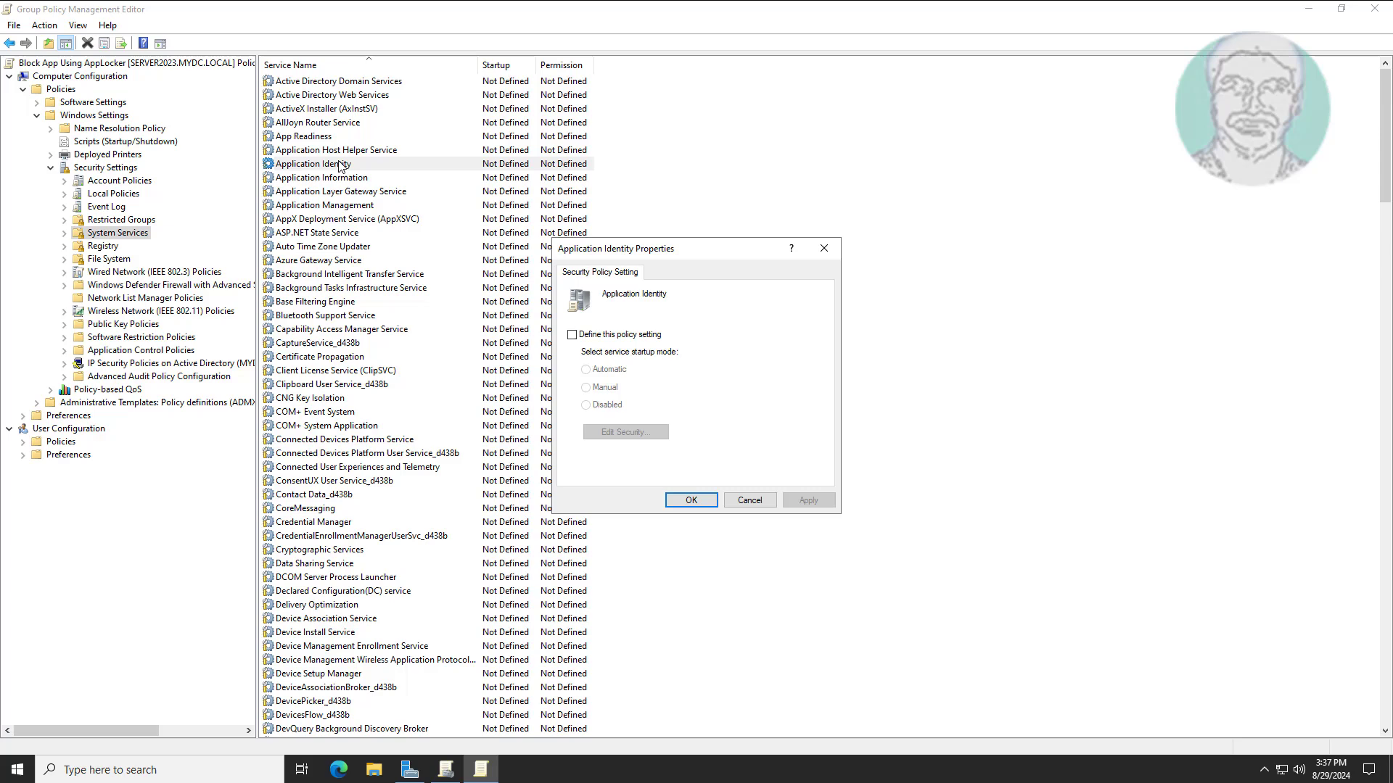
left_click(573, 335)
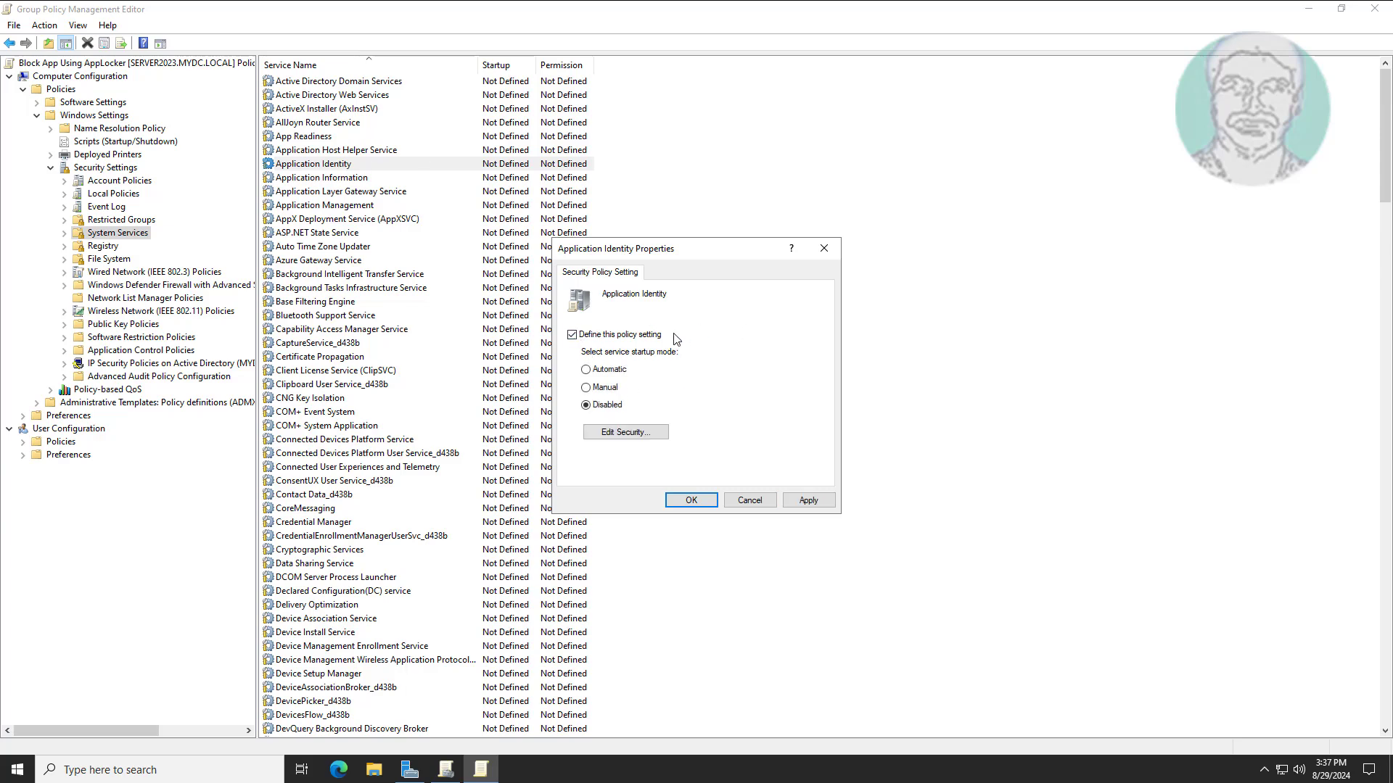
left_click(616, 371)
left_click(806, 500)
left_click(690, 505)
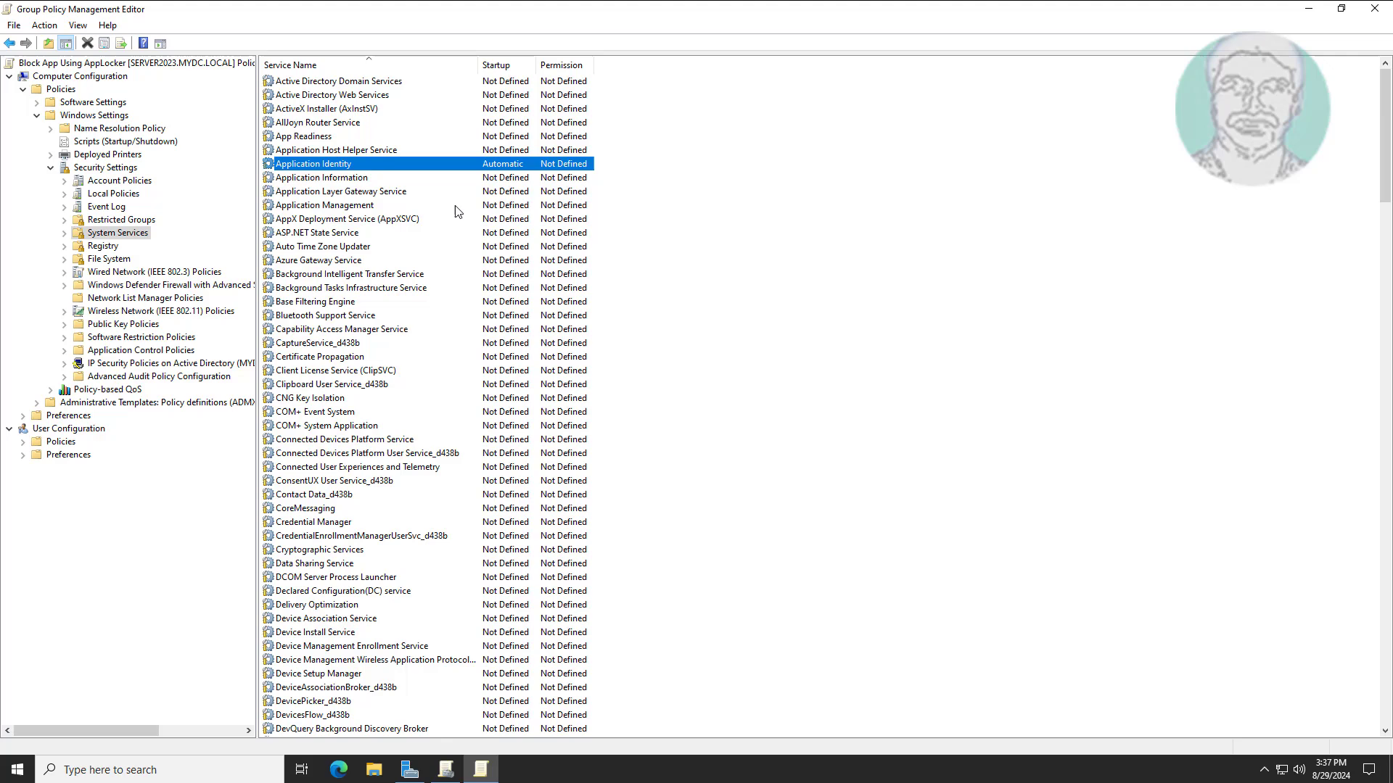
left_click(159, 351)
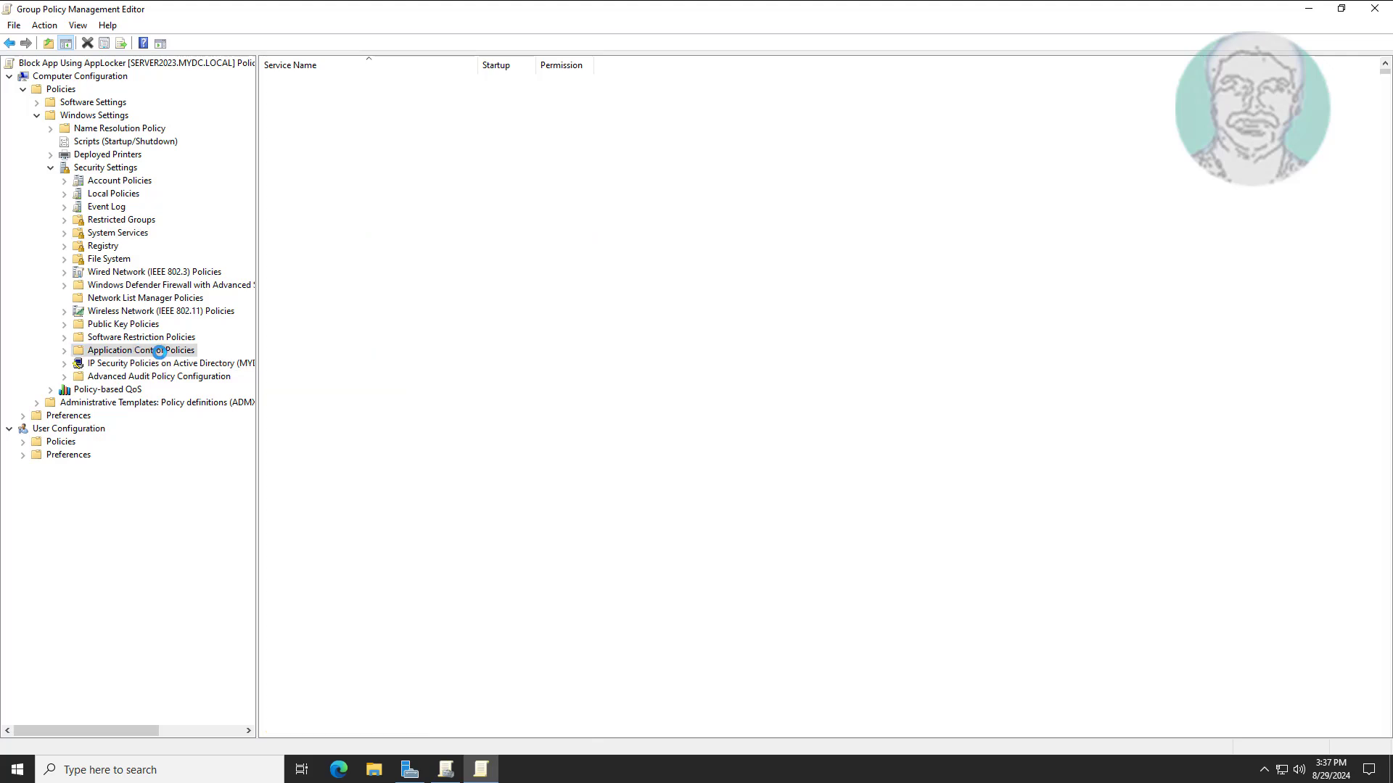
Step: Turn on configured AppLocker enforcement for Executable rules and show the Executable Rules collection
left_click(65, 351)
left_click(121, 363)
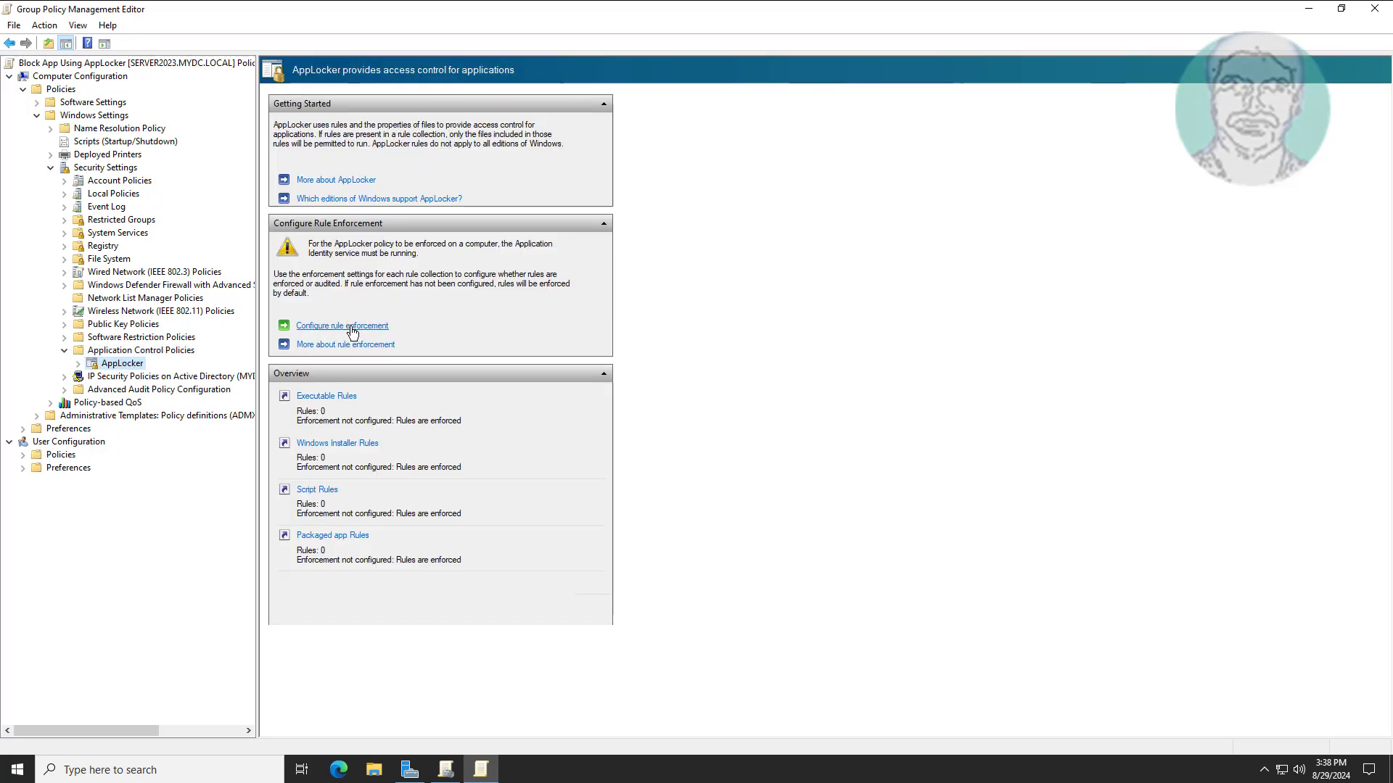
left_click(355, 326)
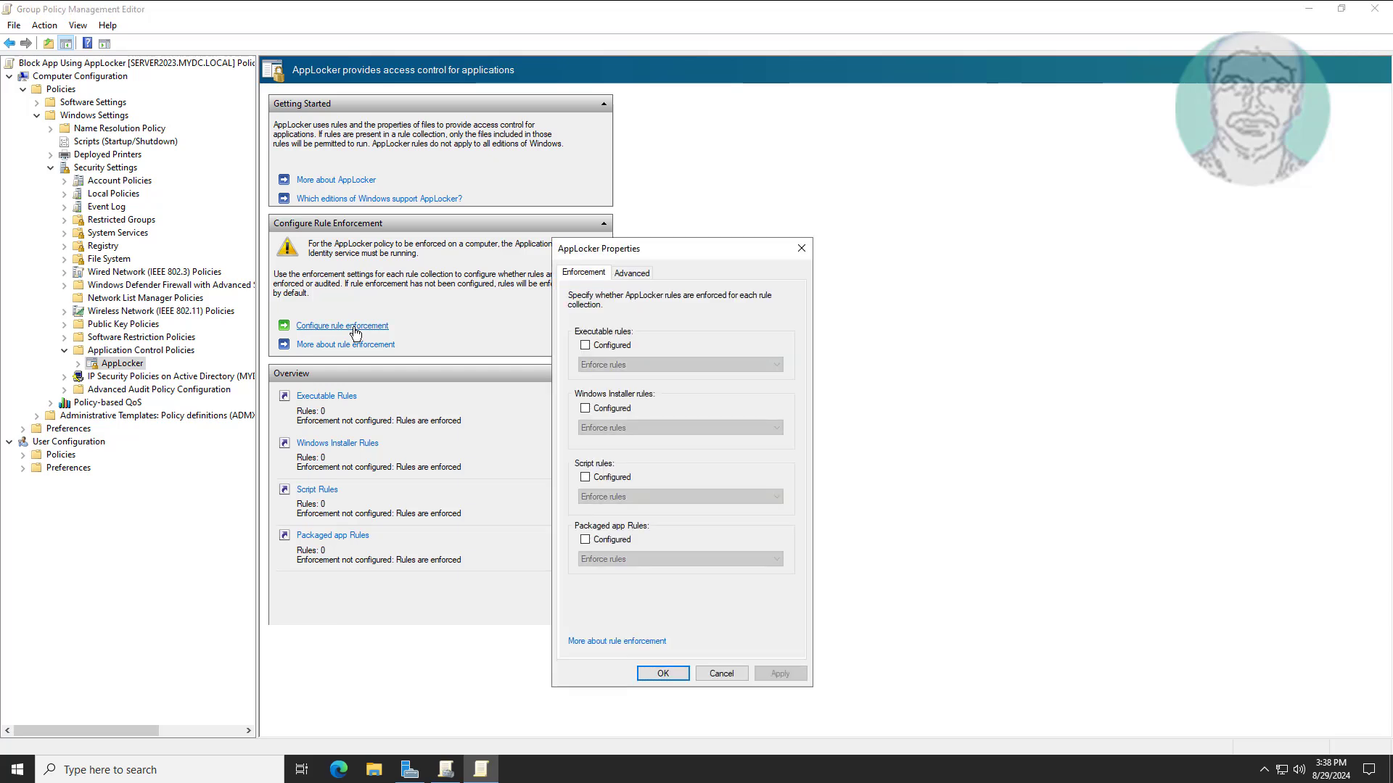
left_click(585, 345)
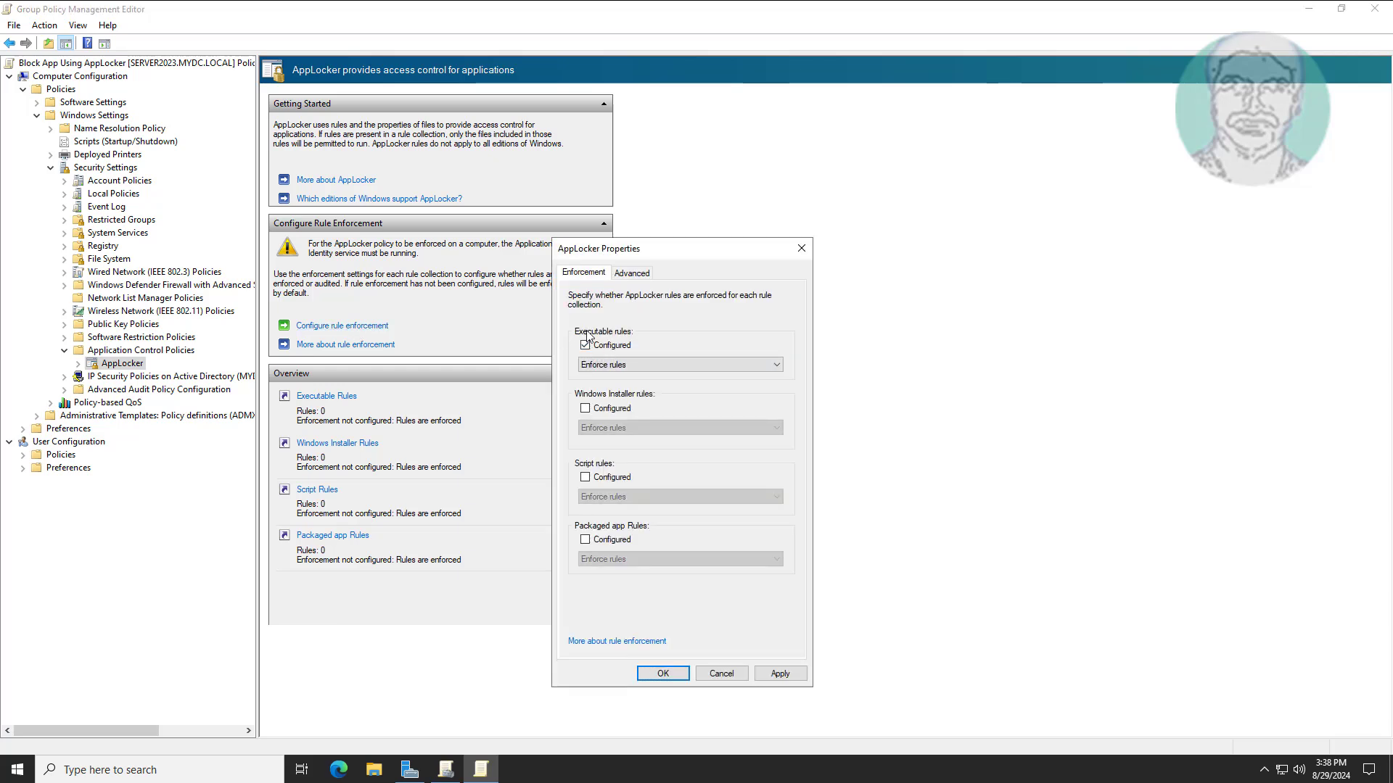
left_click(792, 677)
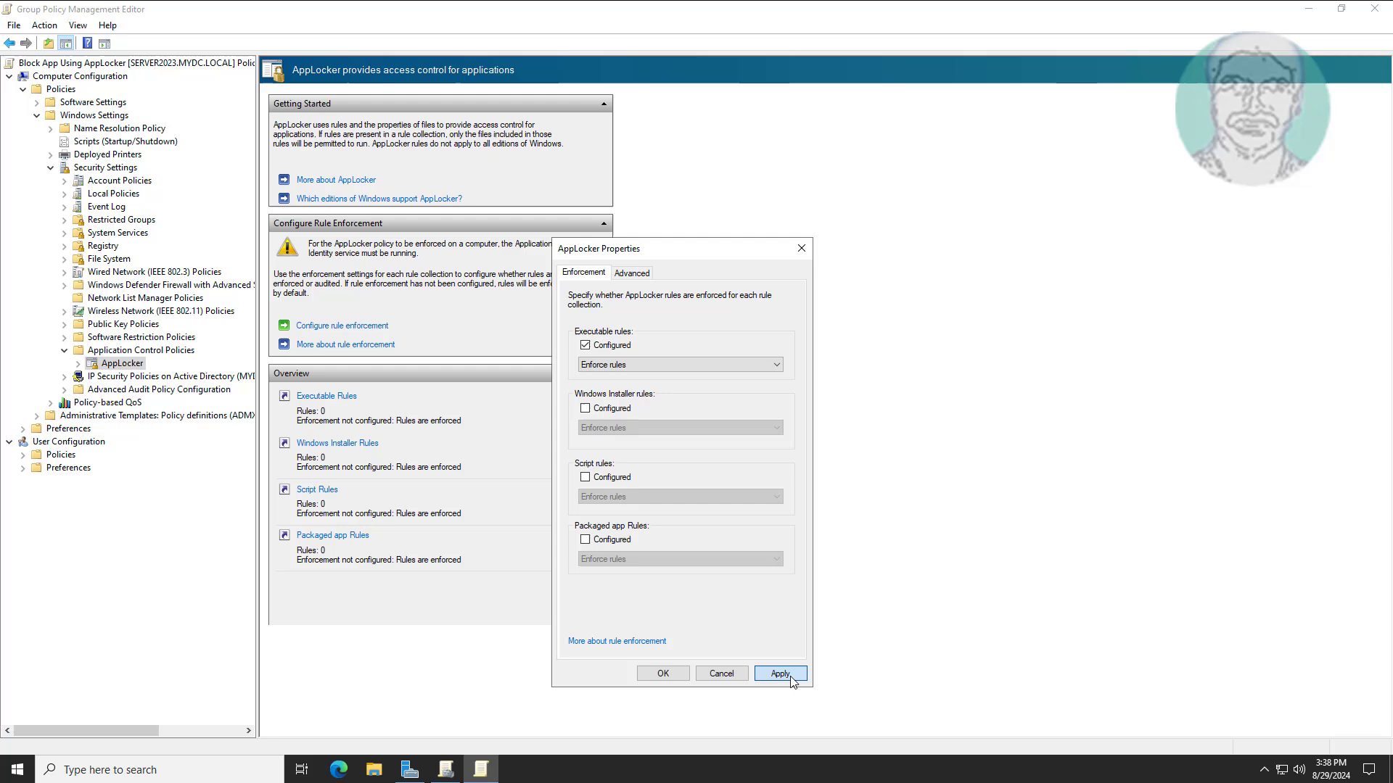
left_click(668, 676)
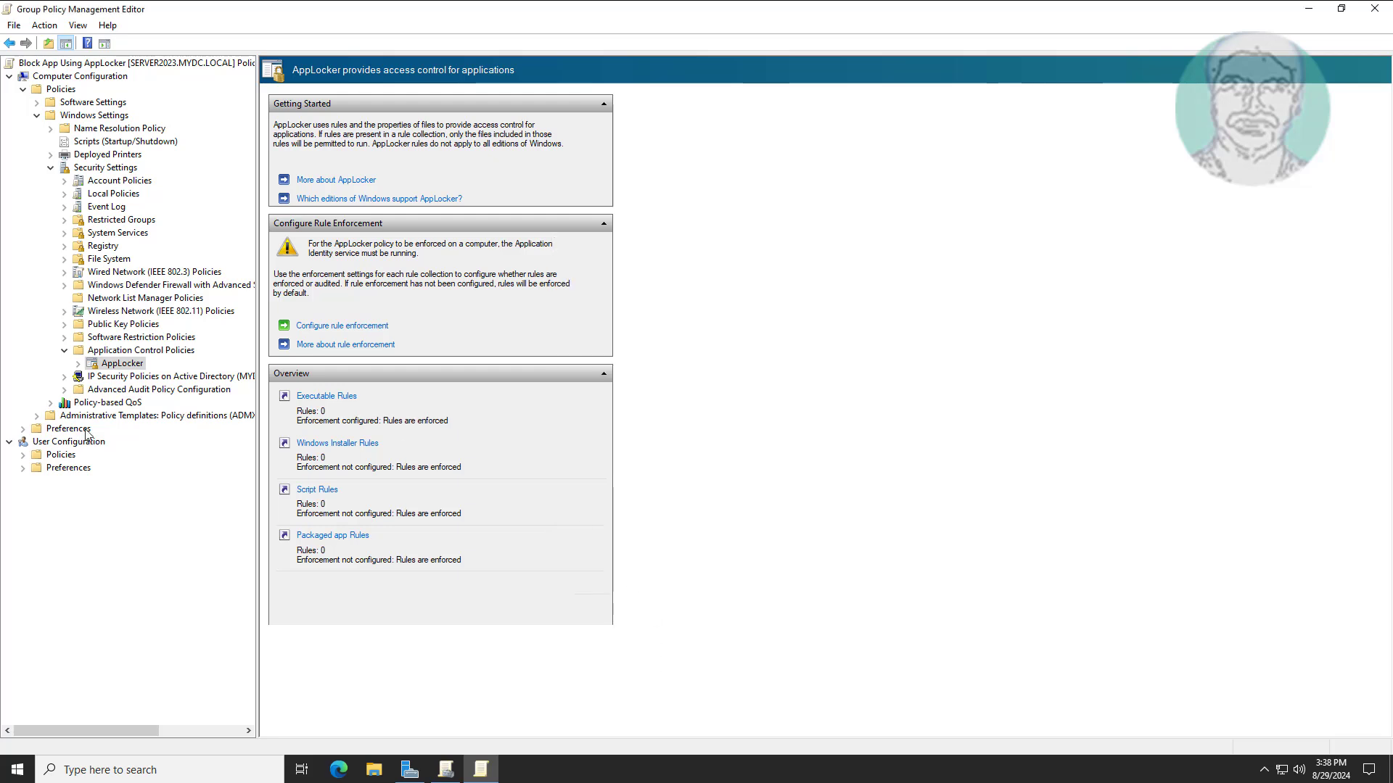
left_click(78, 363)
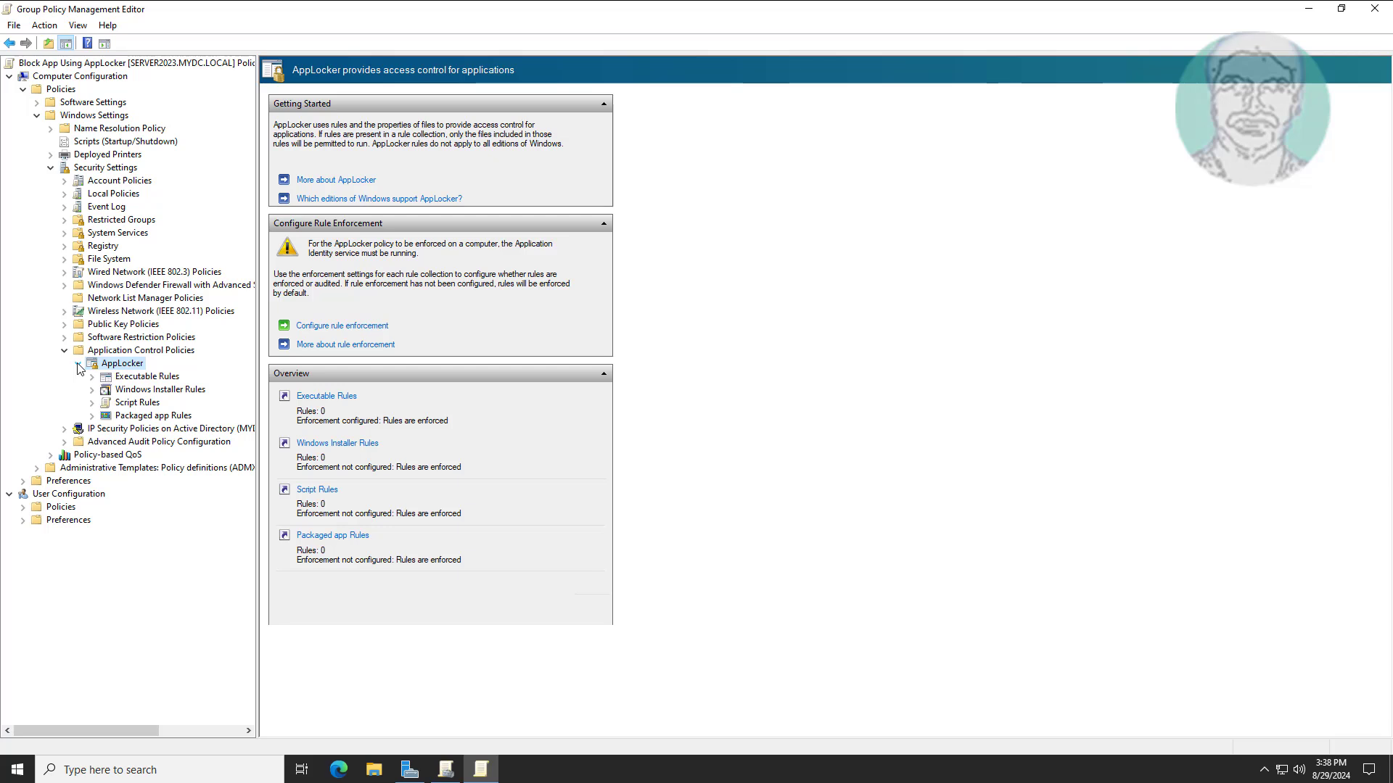
left_click(158, 378)
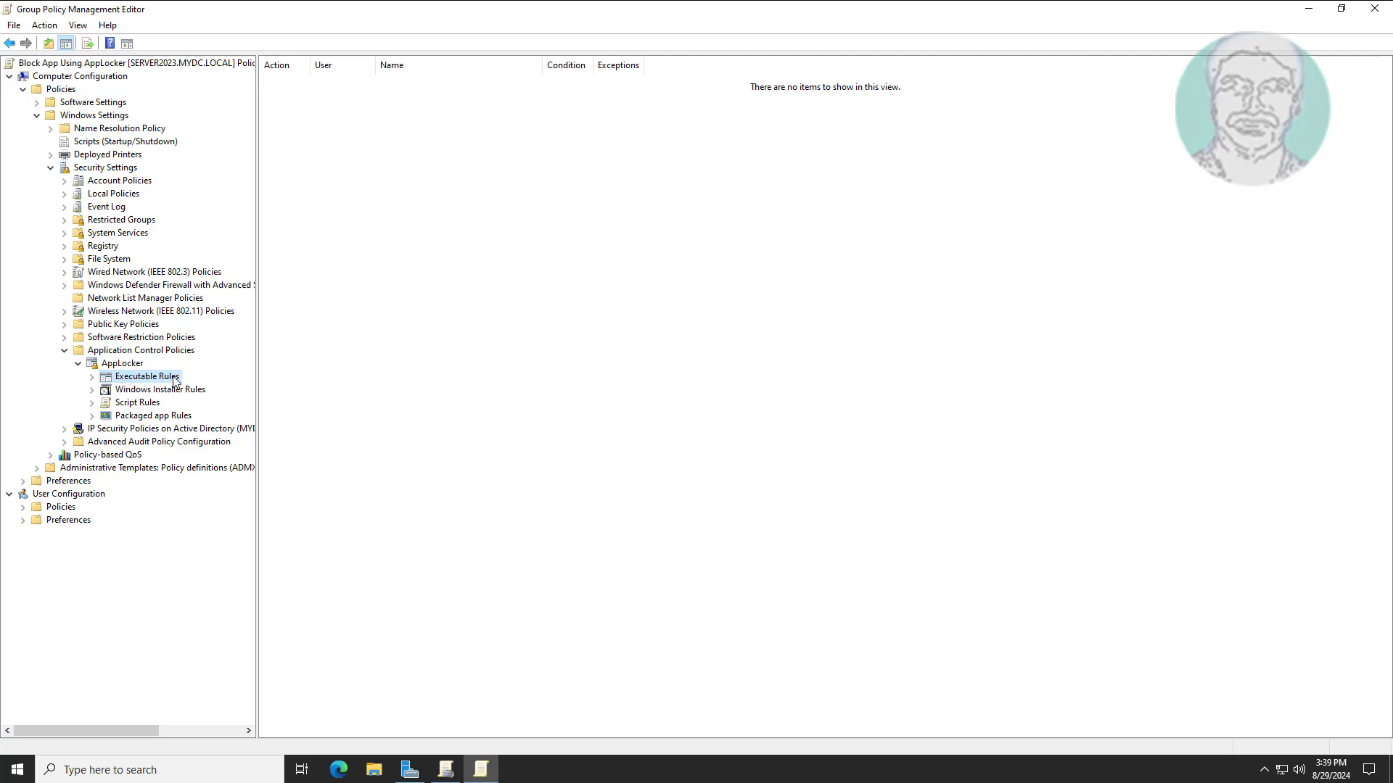
Step: Start a new executable rule that denies Everyone using a Path condition
right_click(173, 382)
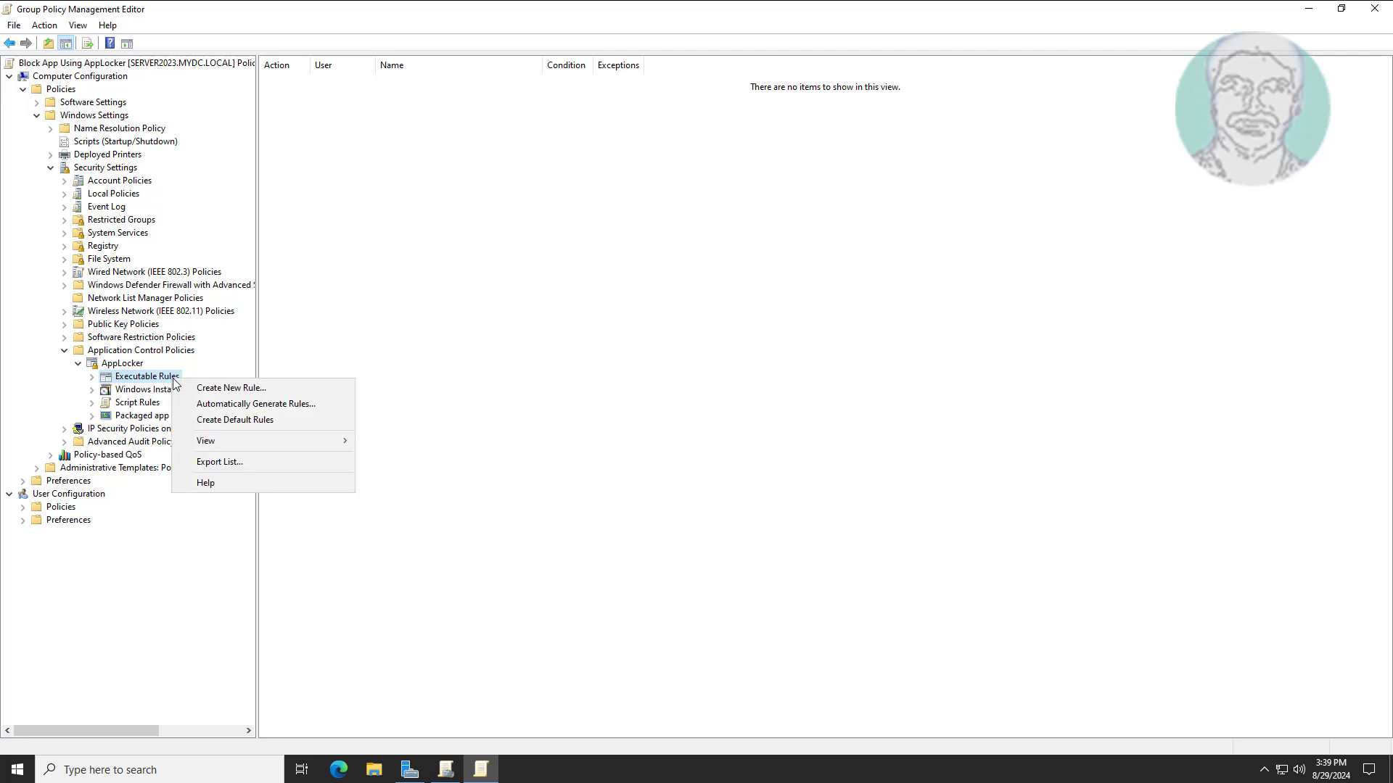
left_click(261, 386)
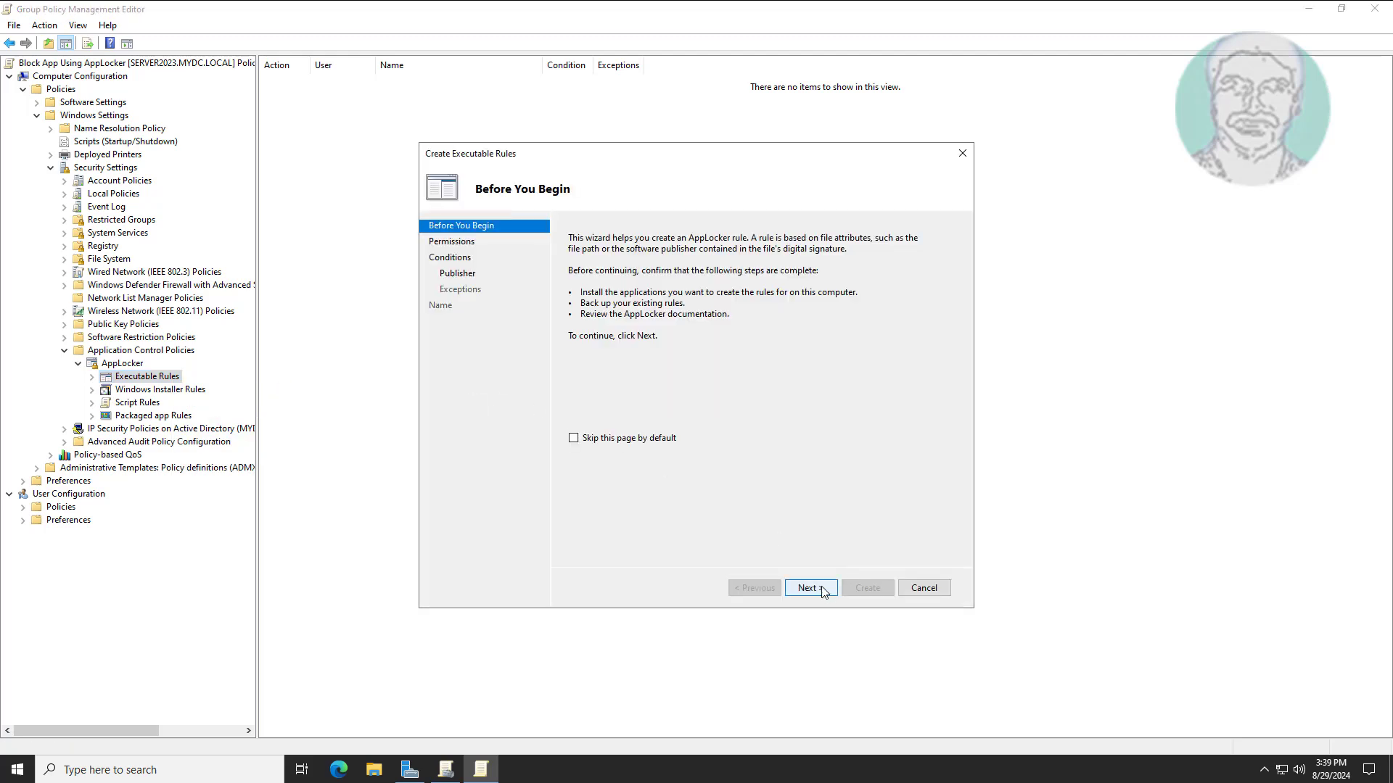
left_click(820, 589)
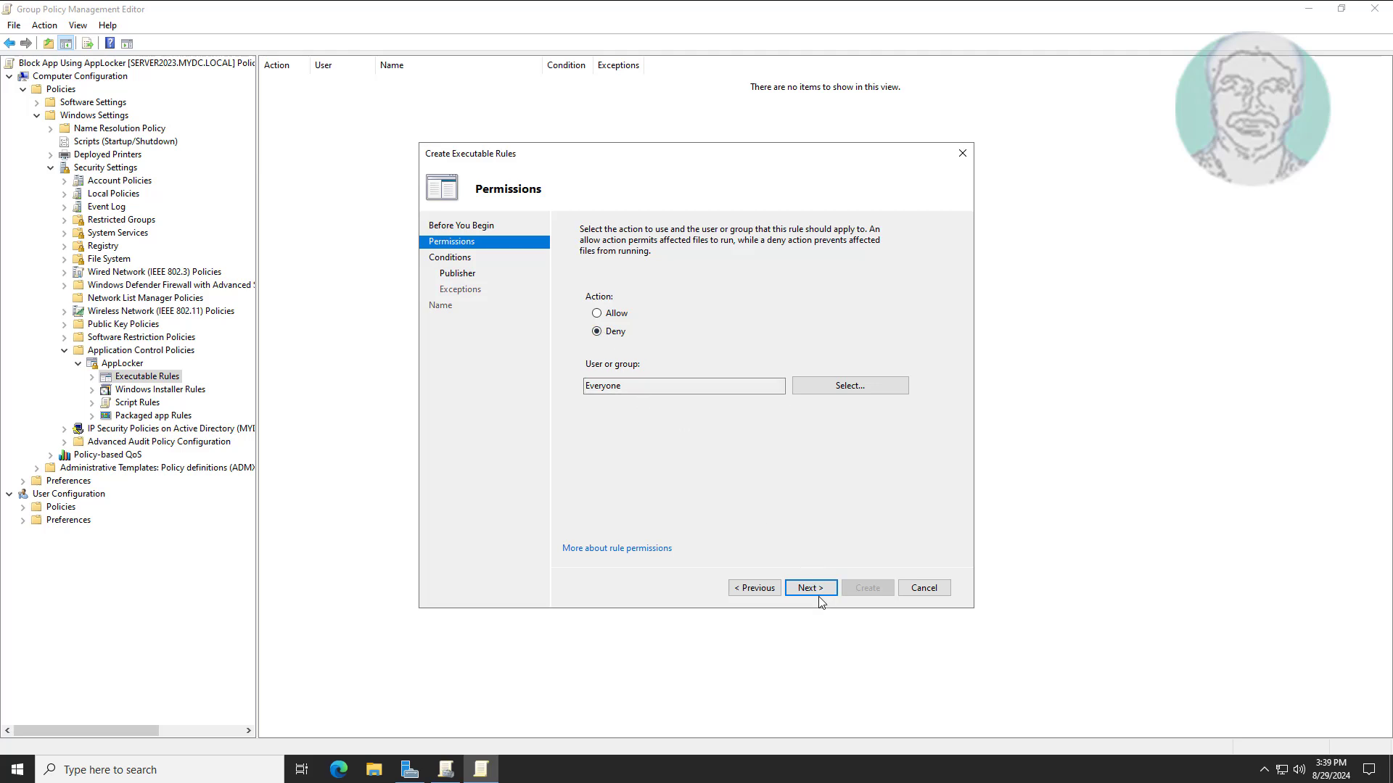
left_click(820, 594)
left_click(578, 334)
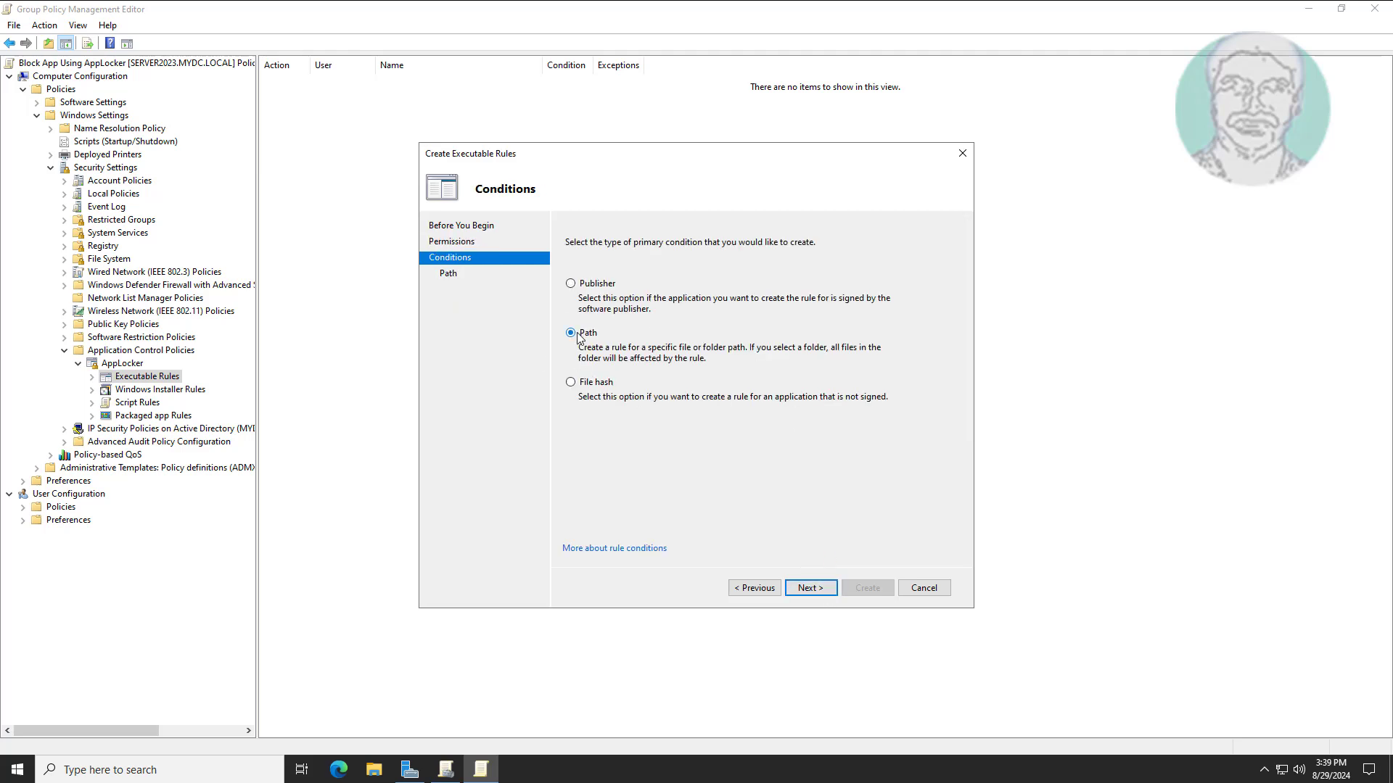
Step: Set the rule path to the Program Files\Mozilla Firefox folder, with no exceptions
left_click(824, 589)
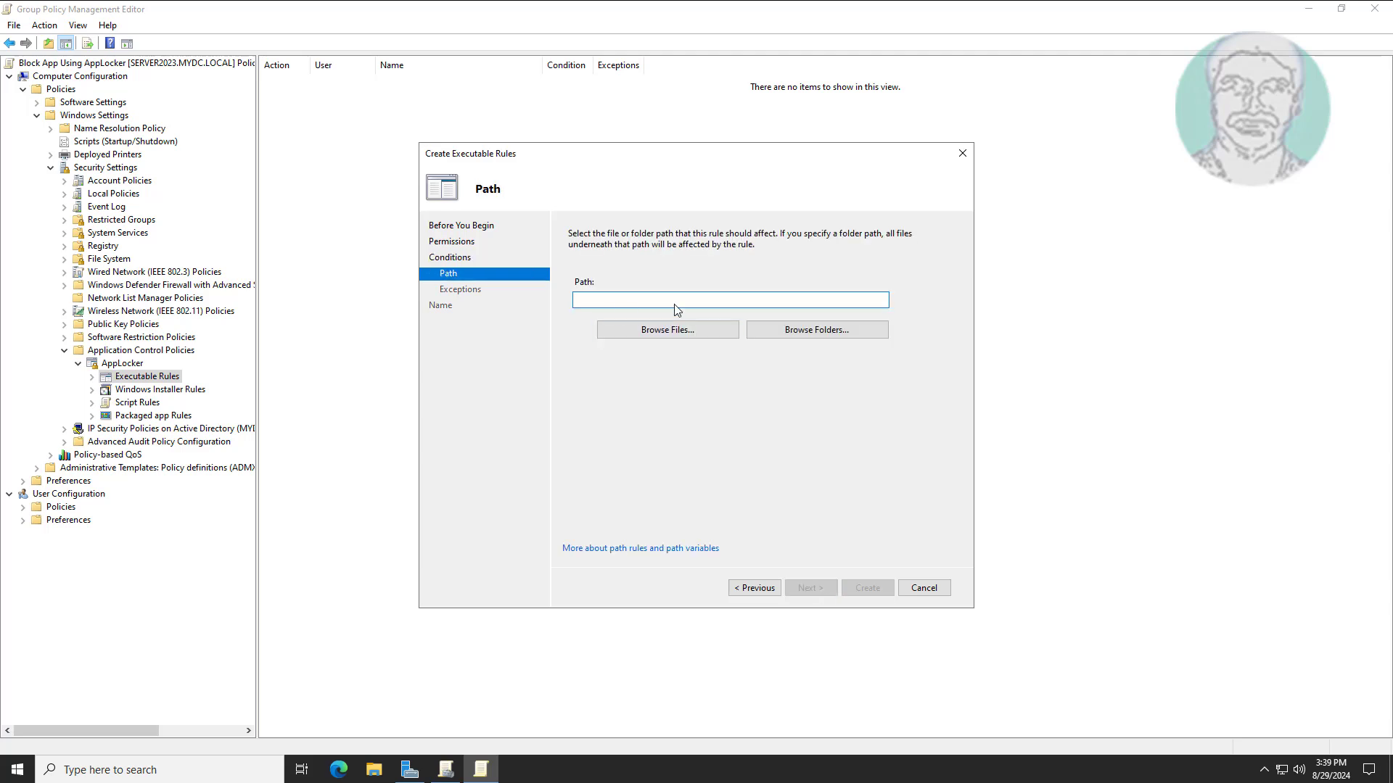
left_click(809, 329)
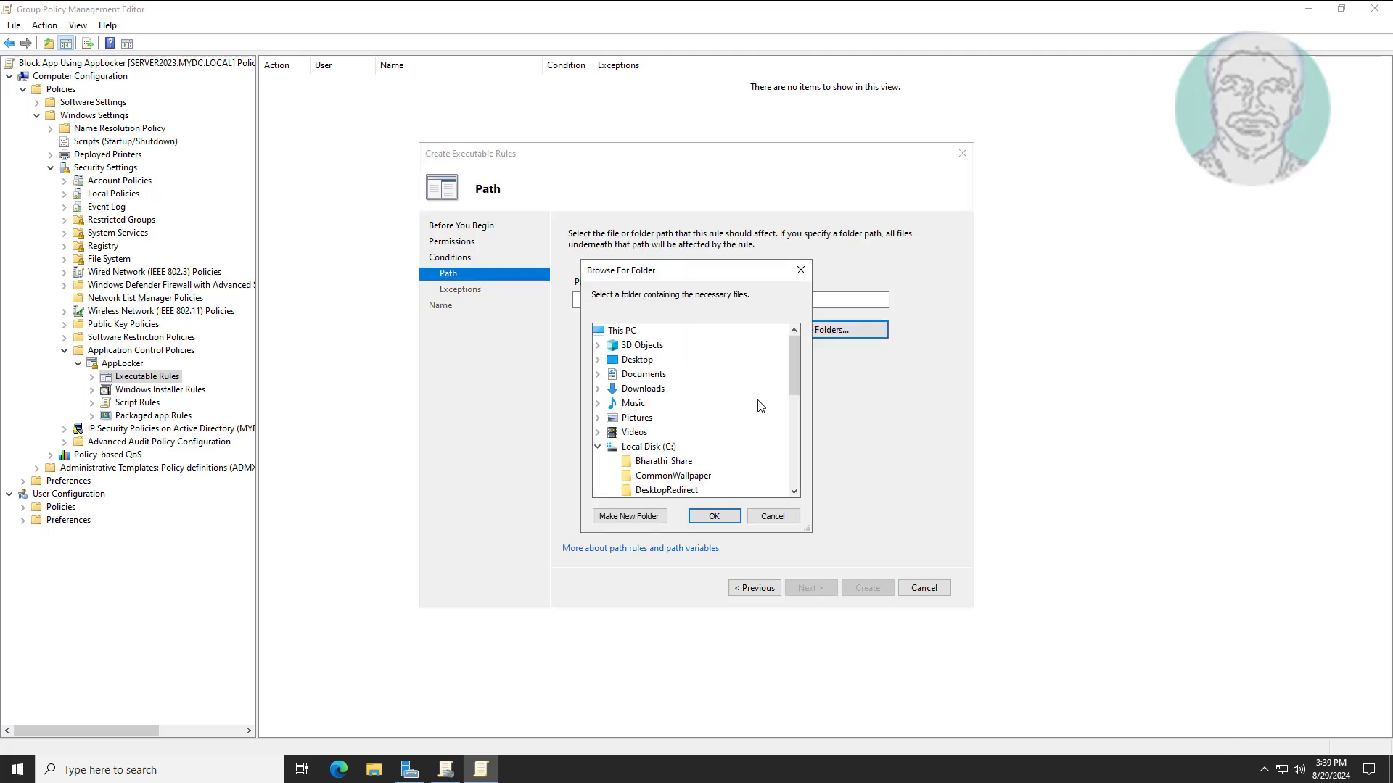
scroll(763, 401, "down", 3)
scroll(765, 391, "down", 1)
scroll(765, 392, "down", 1)
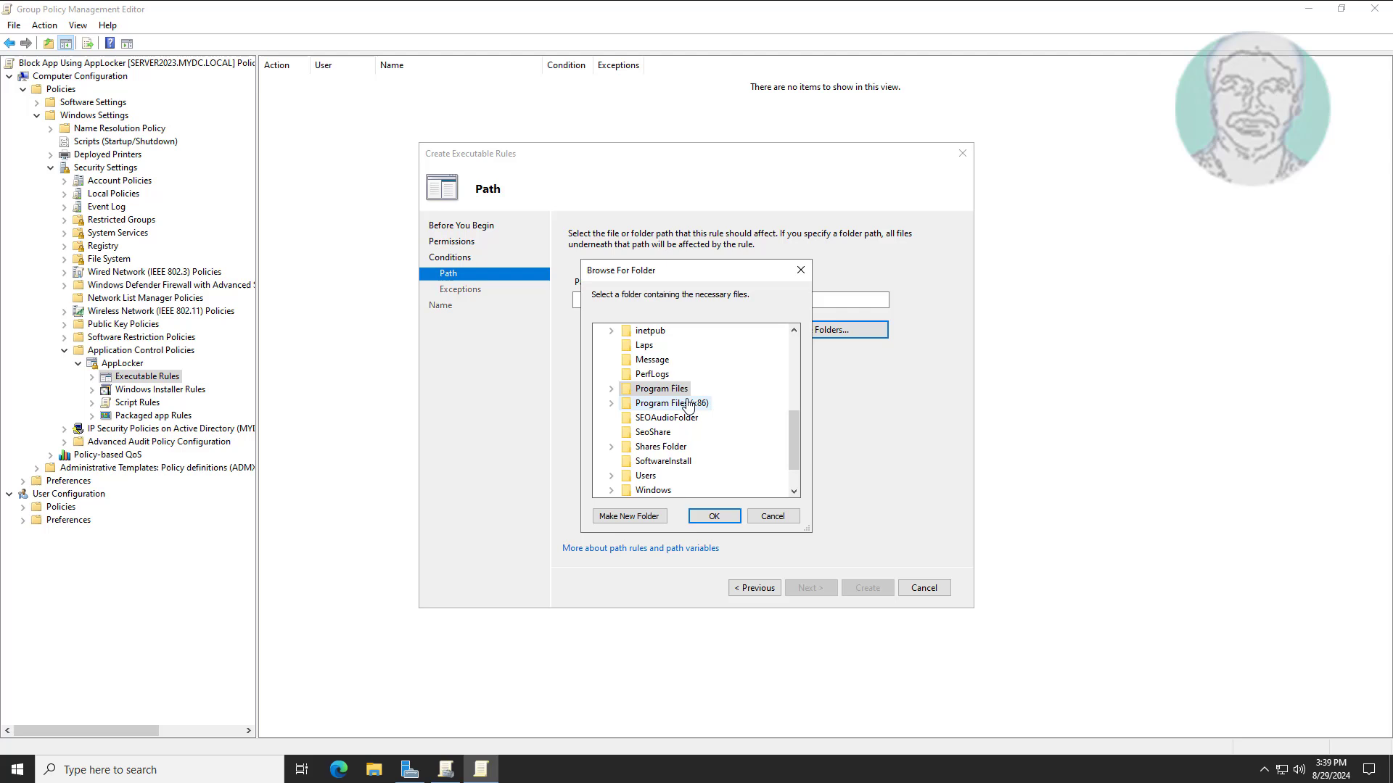
double_click(625, 392)
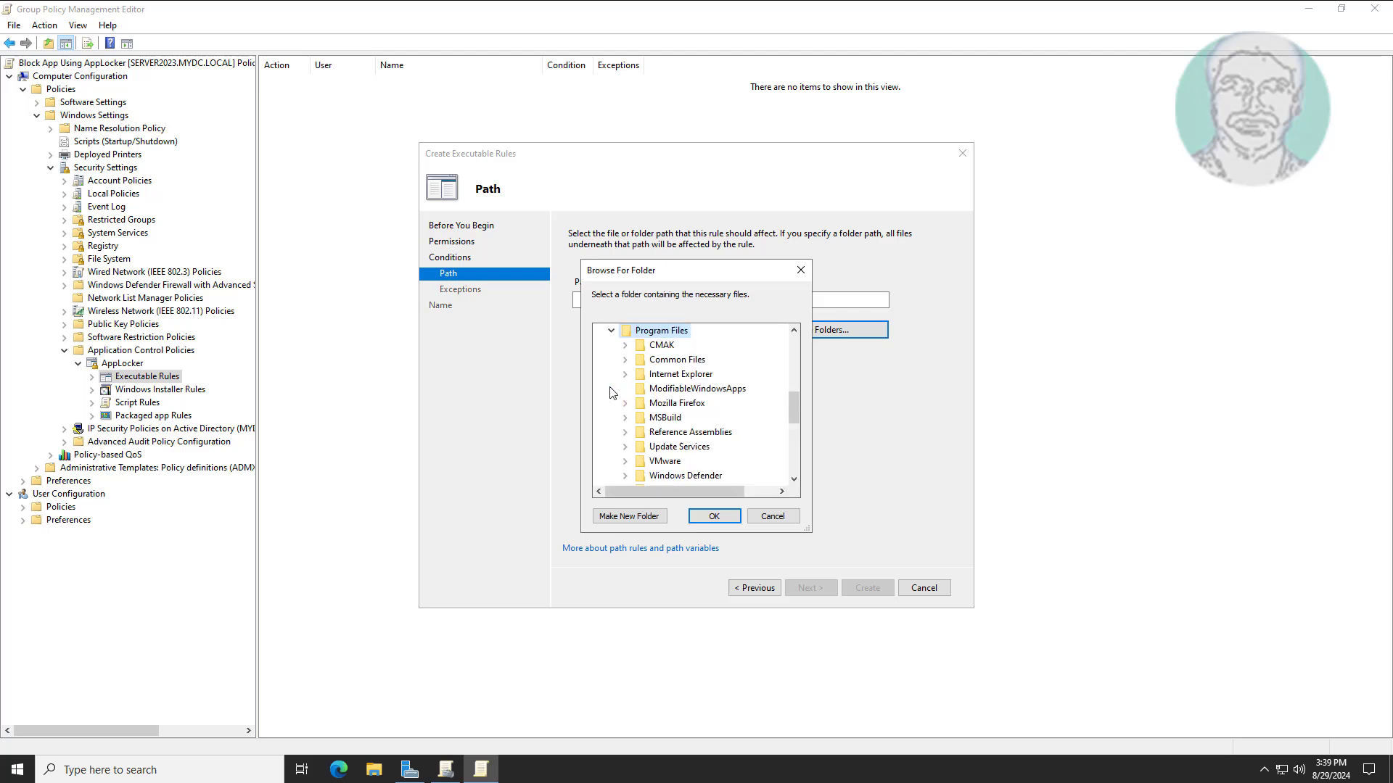
double_click(679, 403)
left_click(714, 516)
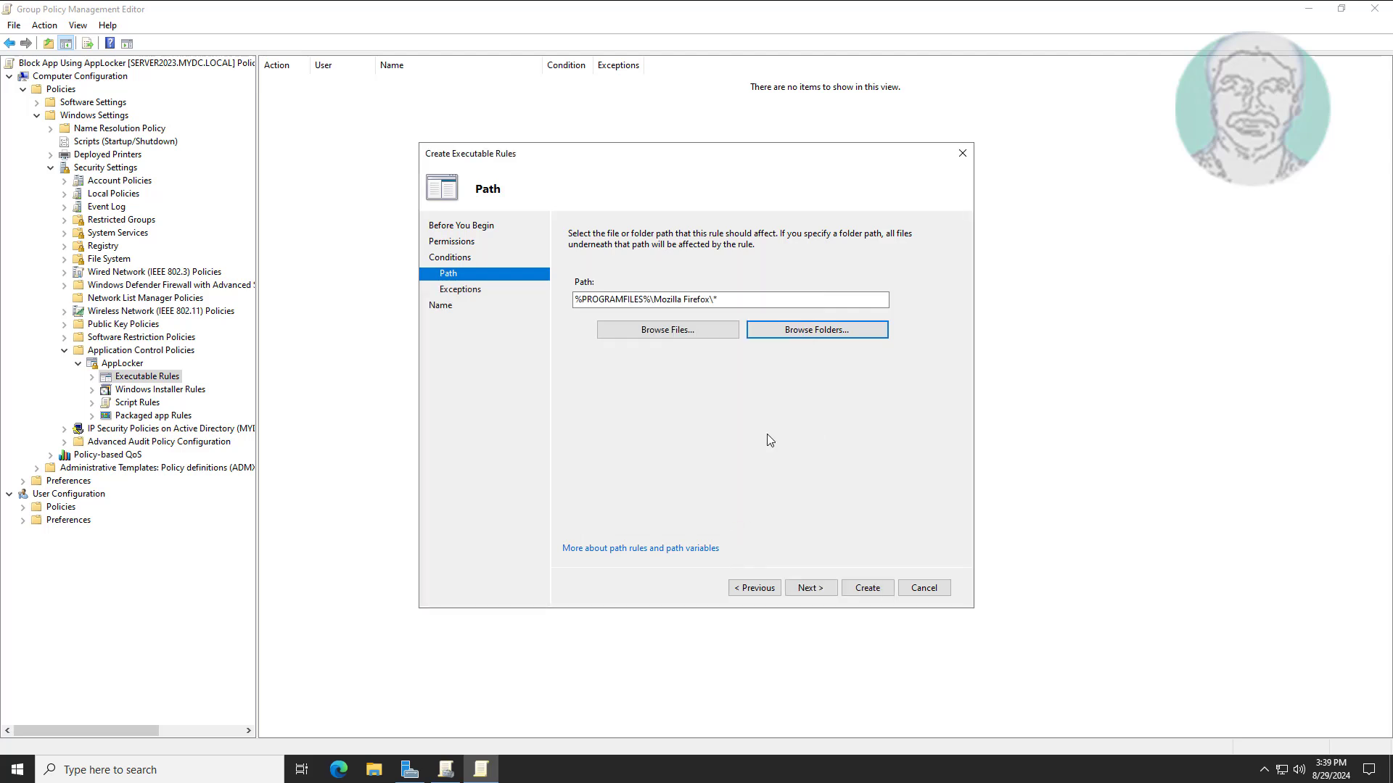
left_click(811, 588)
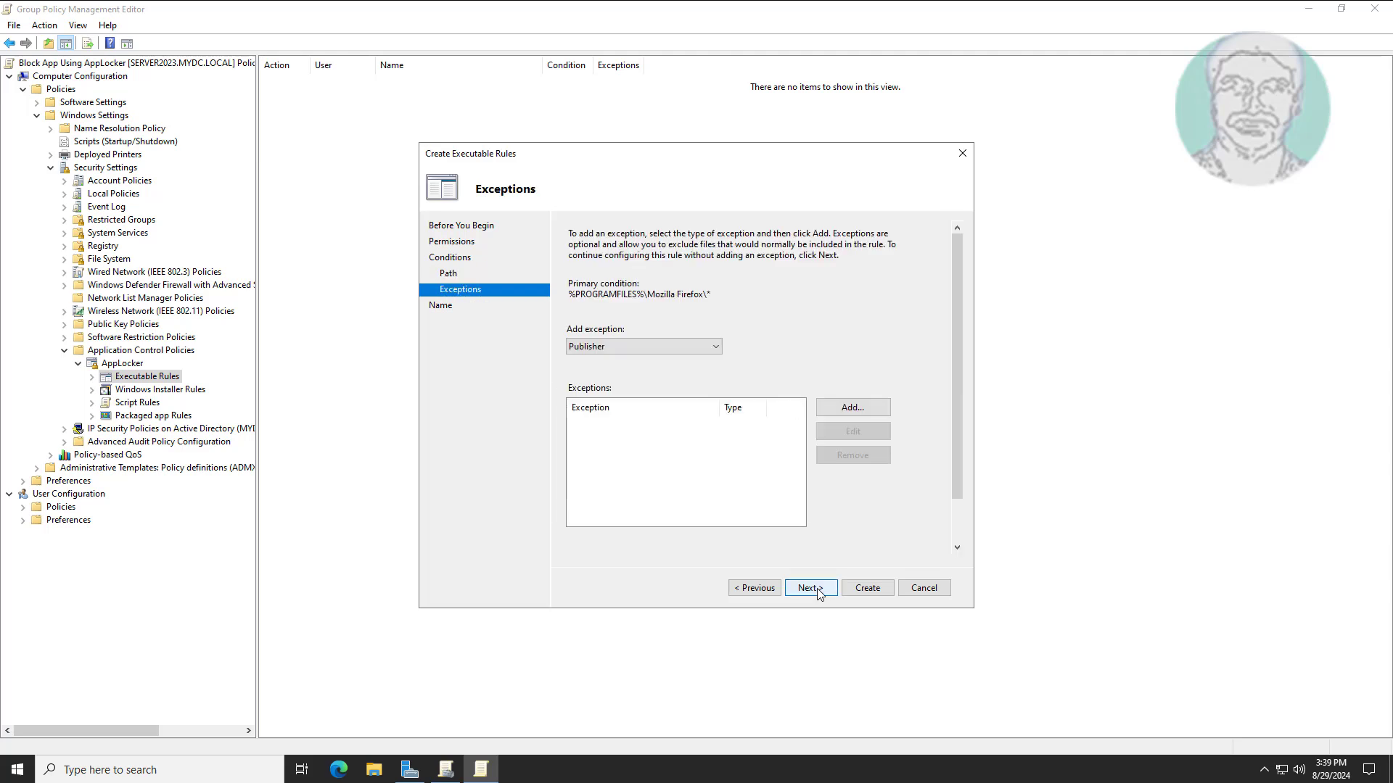
Step: Name the deny rule 'Mozilla Firefox', create it, and accept the default allow rules
left_click(822, 590)
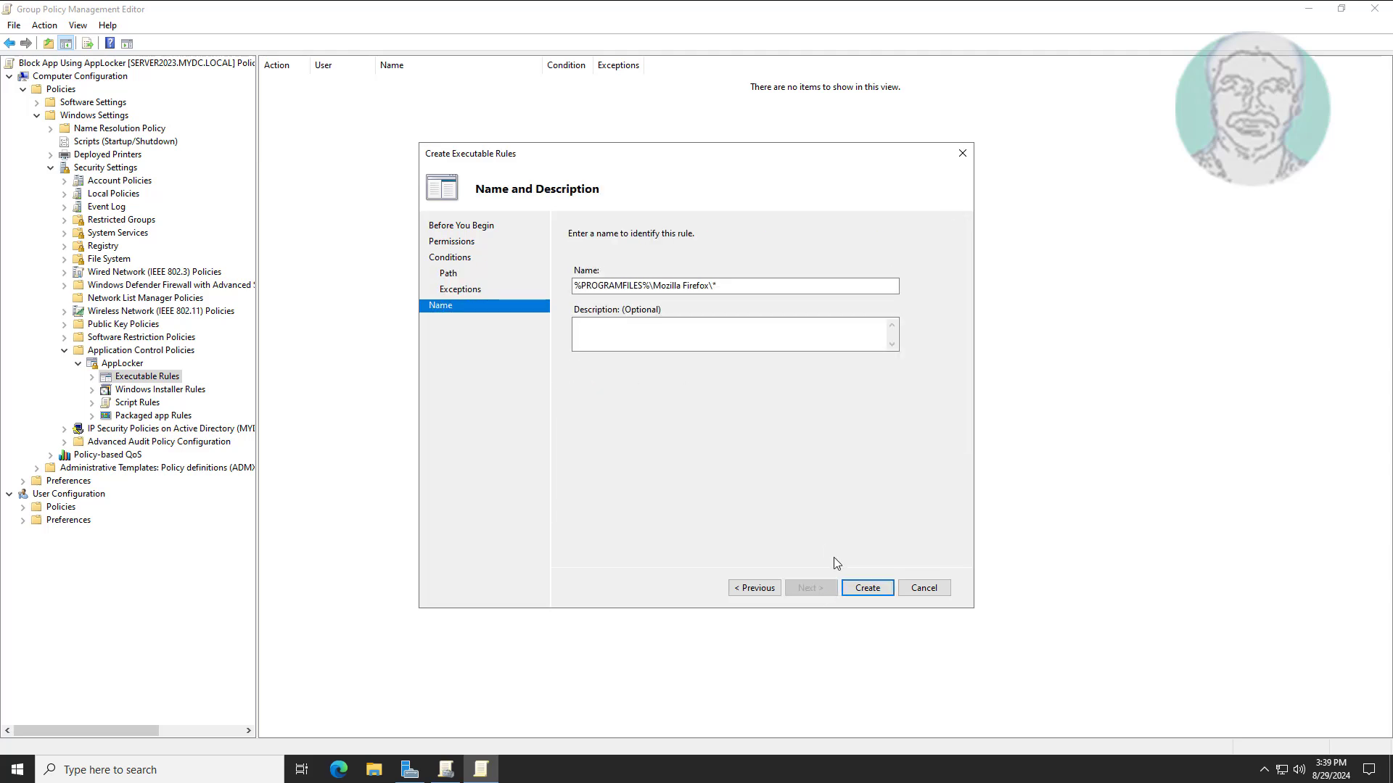
left_click_drag(653, 285, 573, 286)
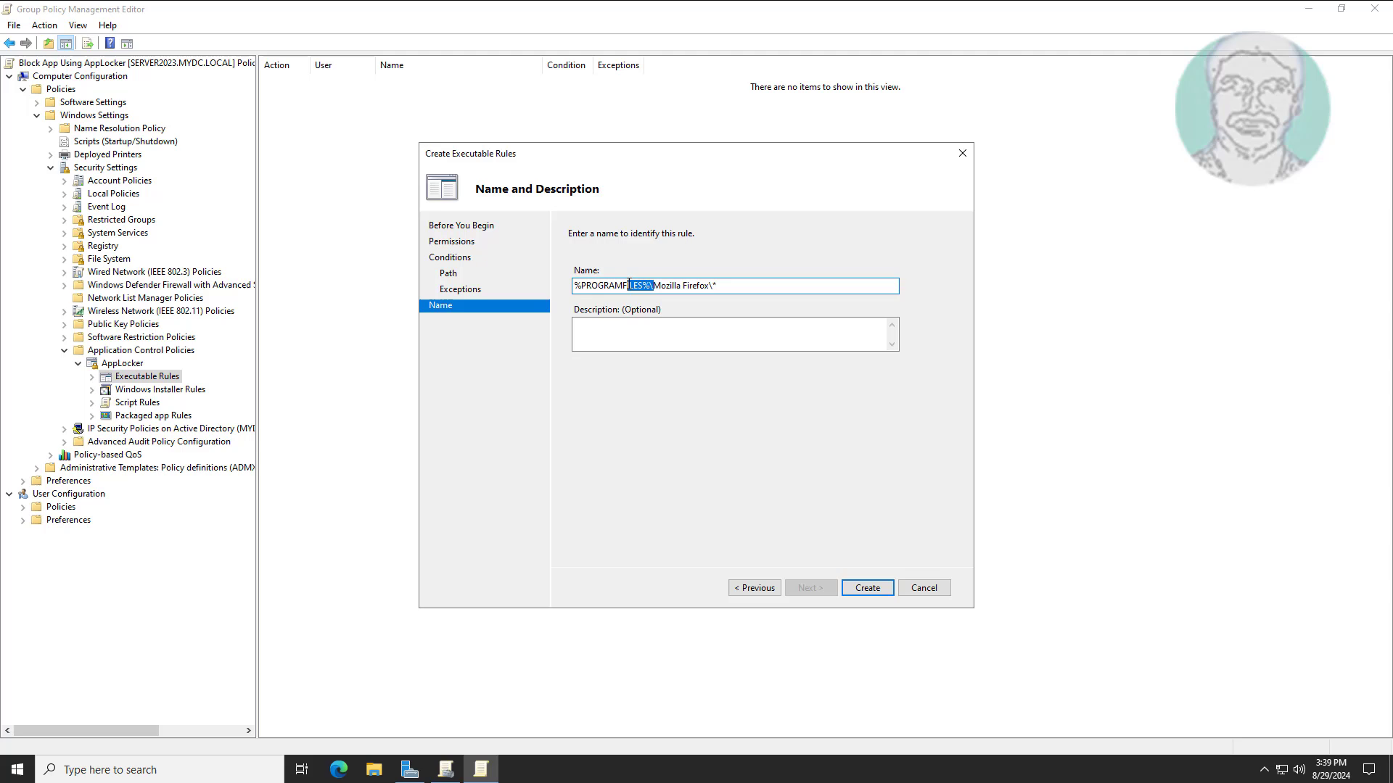
key("BackSpace")
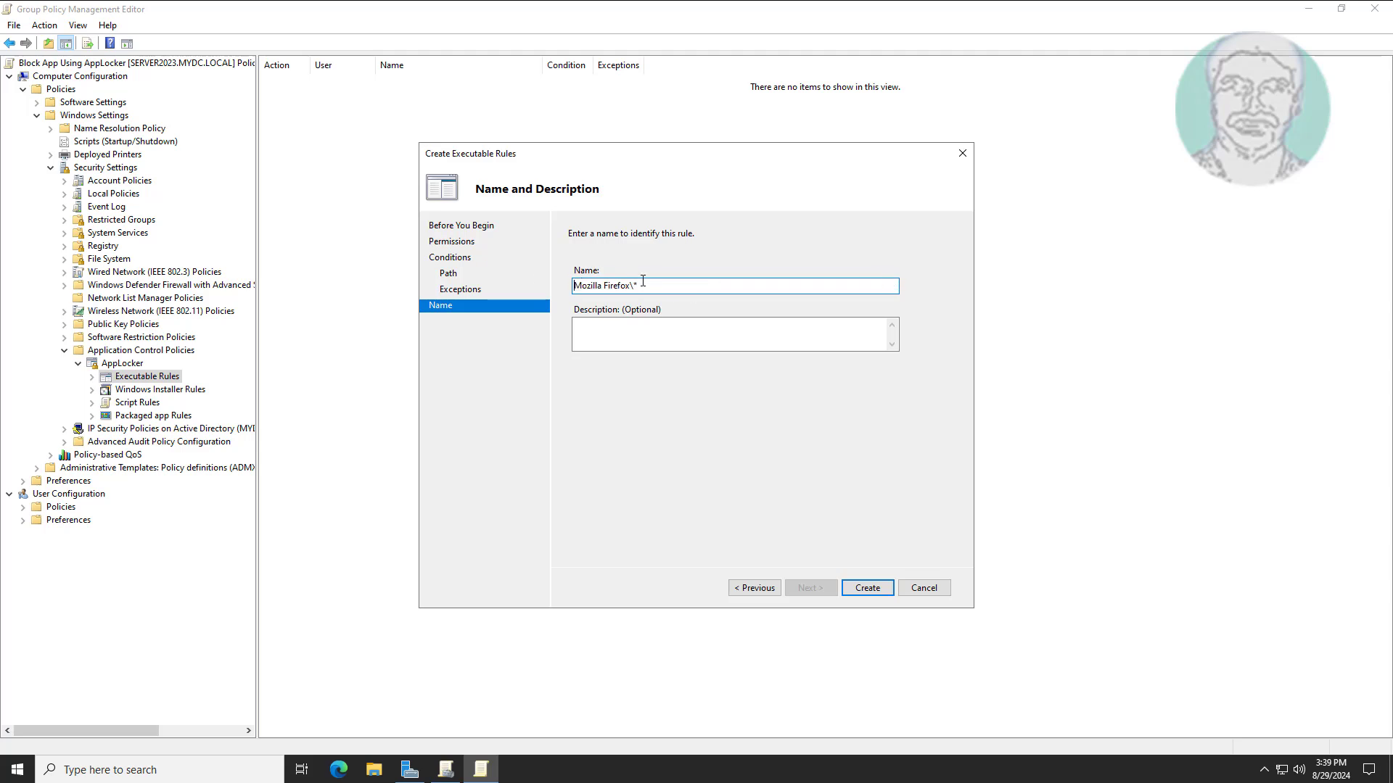
key("BackSpace")
left_click(867, 588)
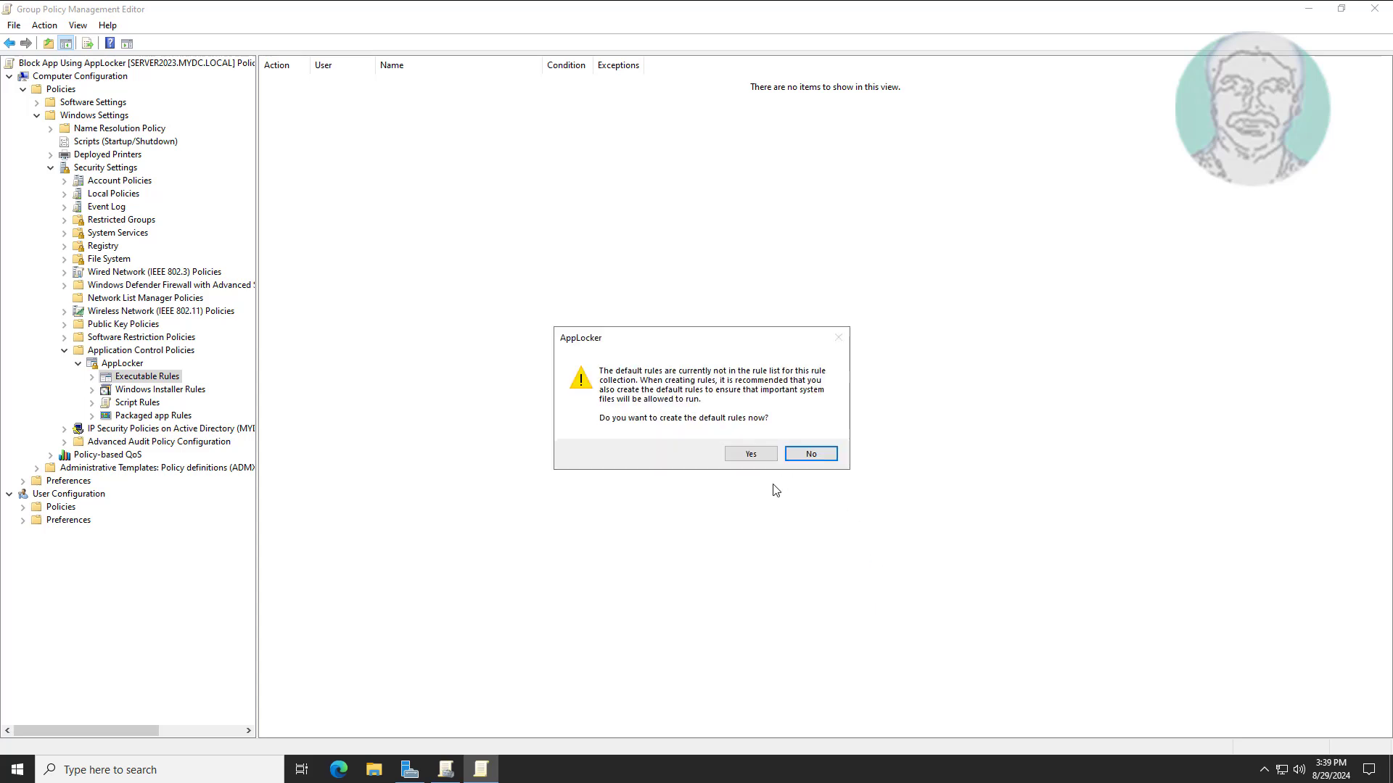
left_click(751, 454)
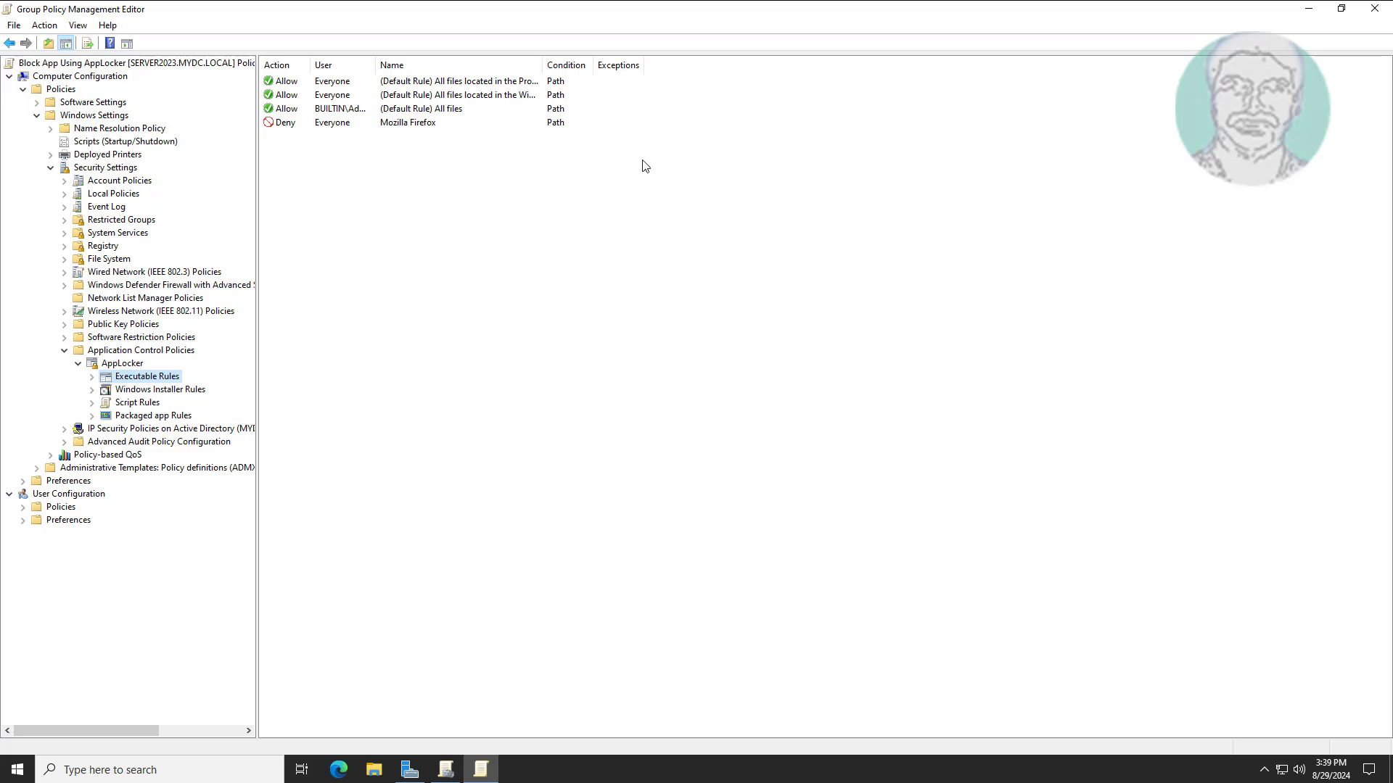
Step: Close the Group Policy editor, Group Policy Management and Server Manager
left_click(1374, 9)
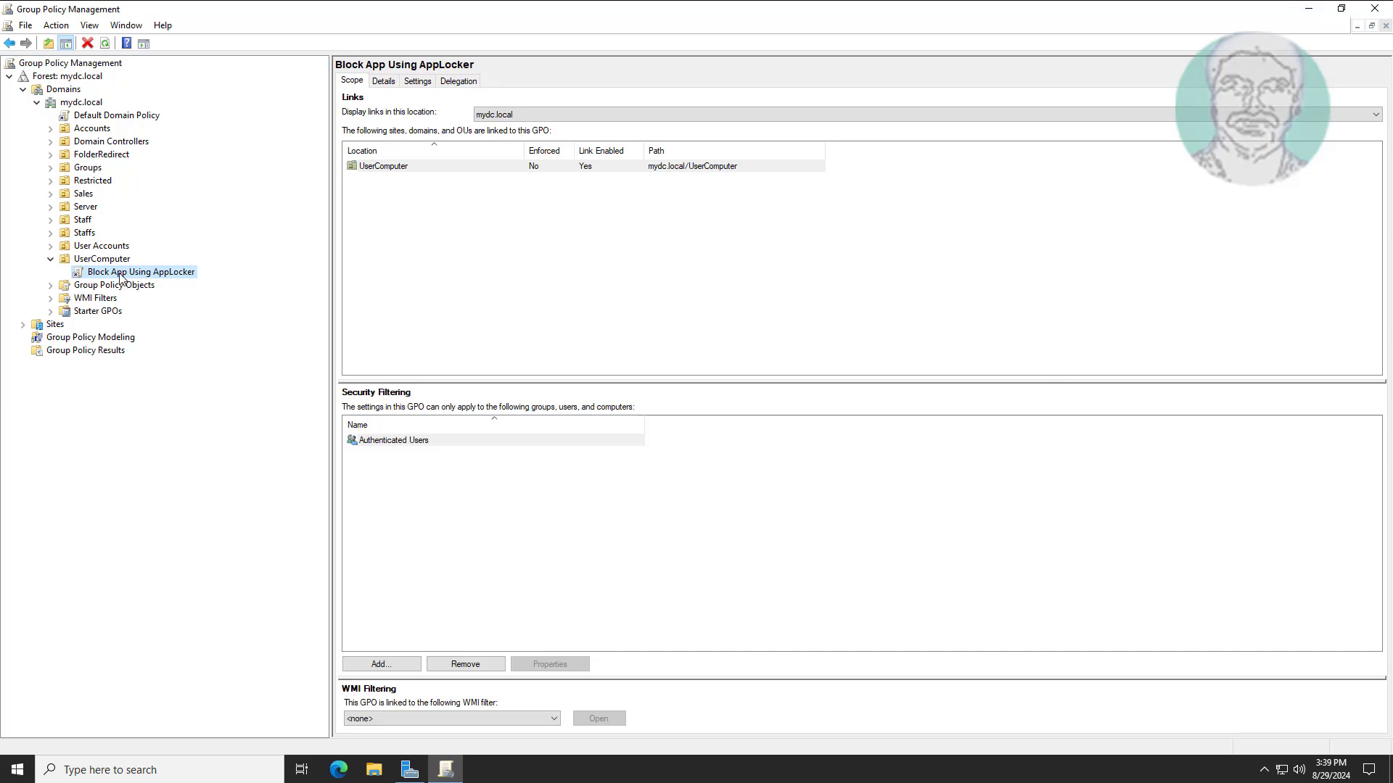
left_click(1374, 9)
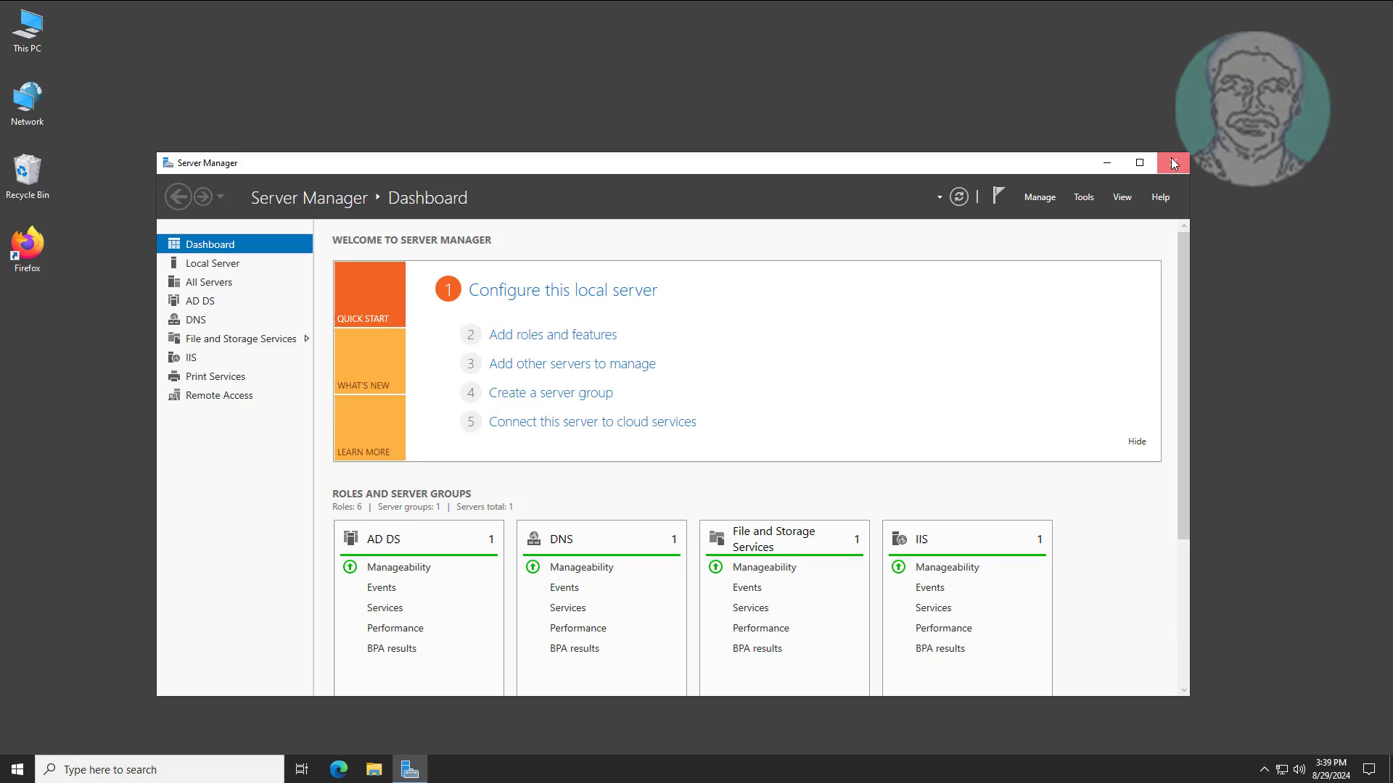
left_click(1173, 163)
Step: Run gpupdate /force from Command Prompt on the server
left_click(231, 772)
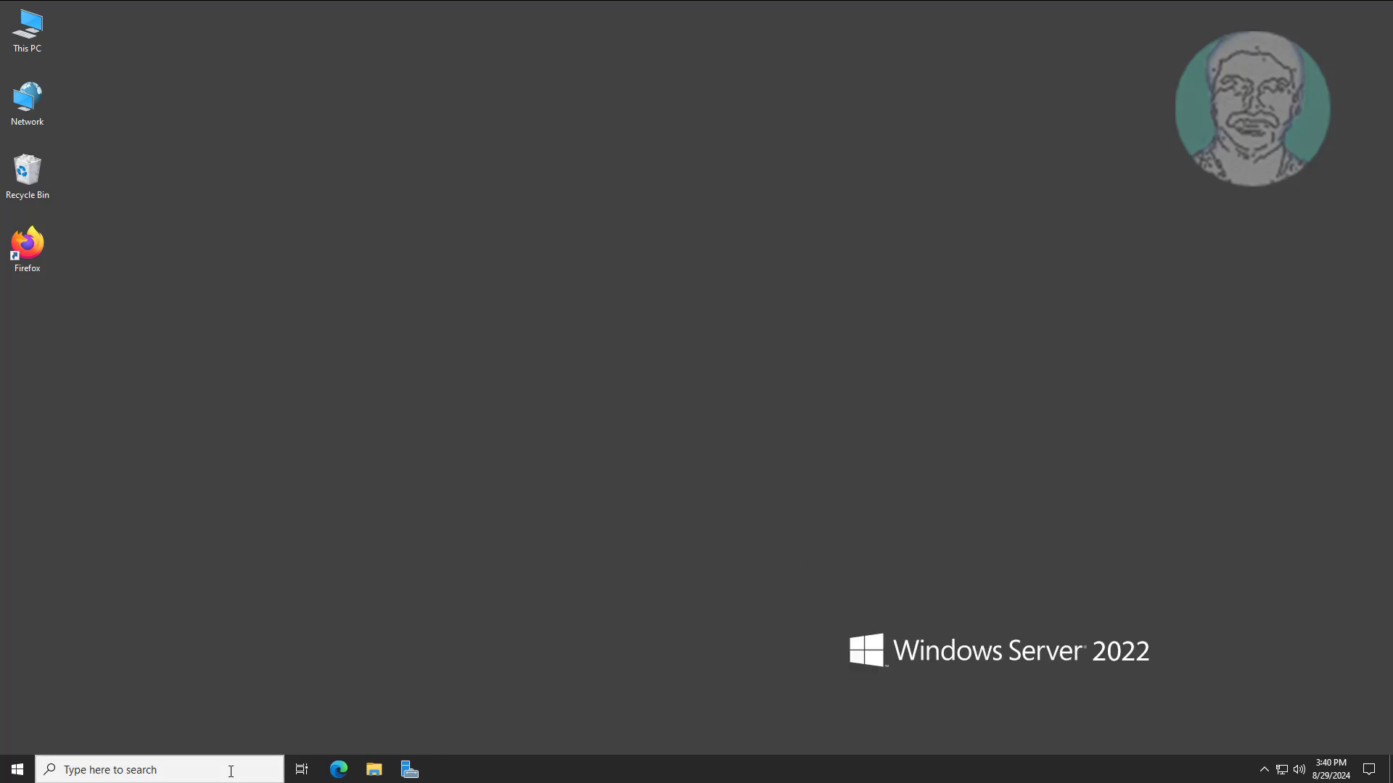
type("cmd")
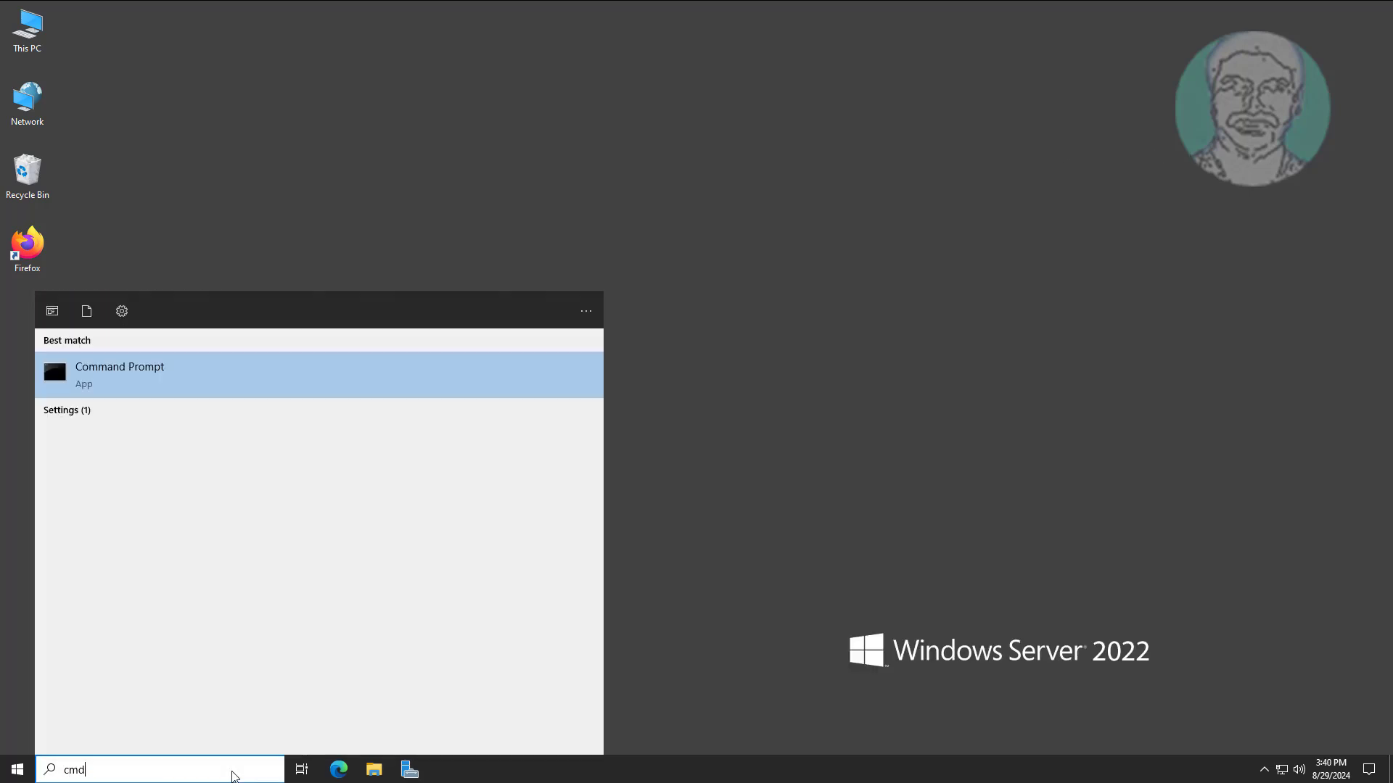
left_click(141, 373)
type("g")
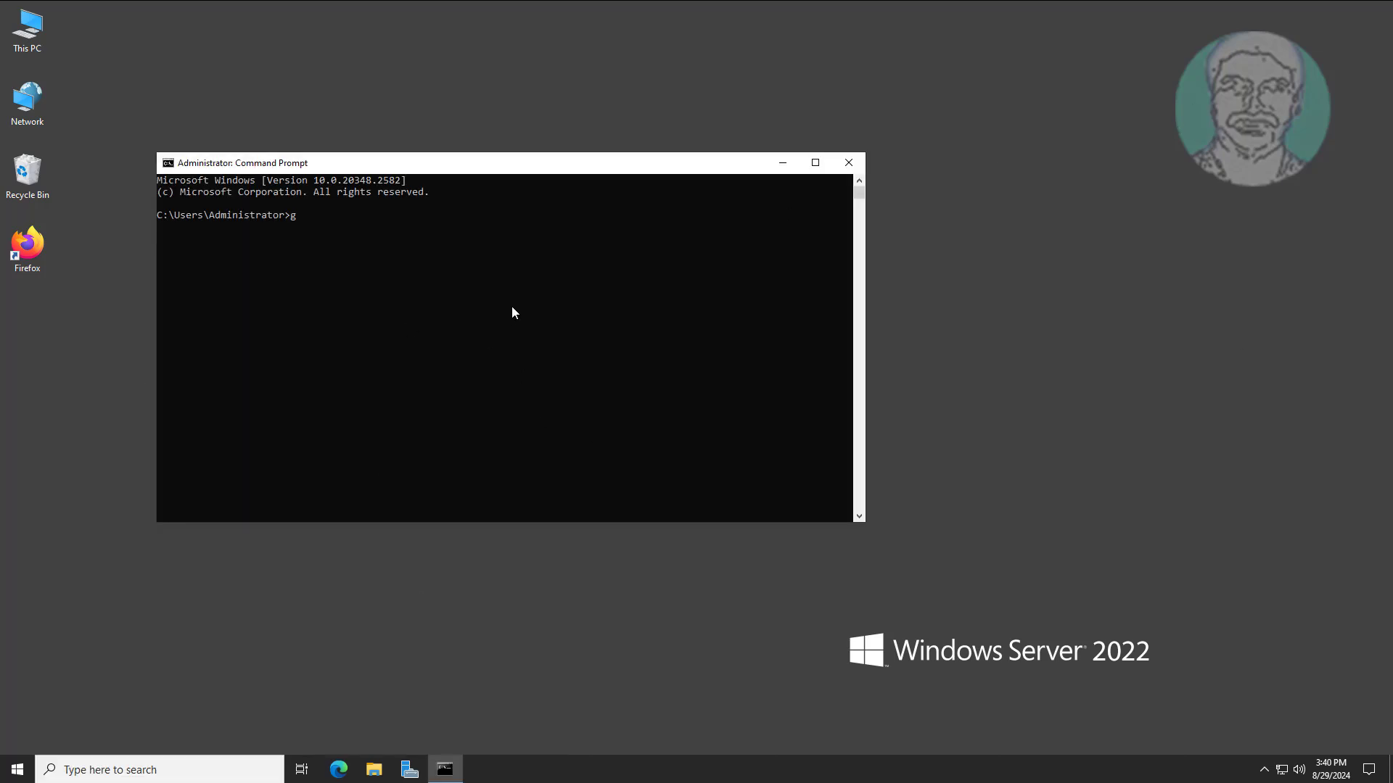
type("pupdate /for")
type("ce")
key("Return")
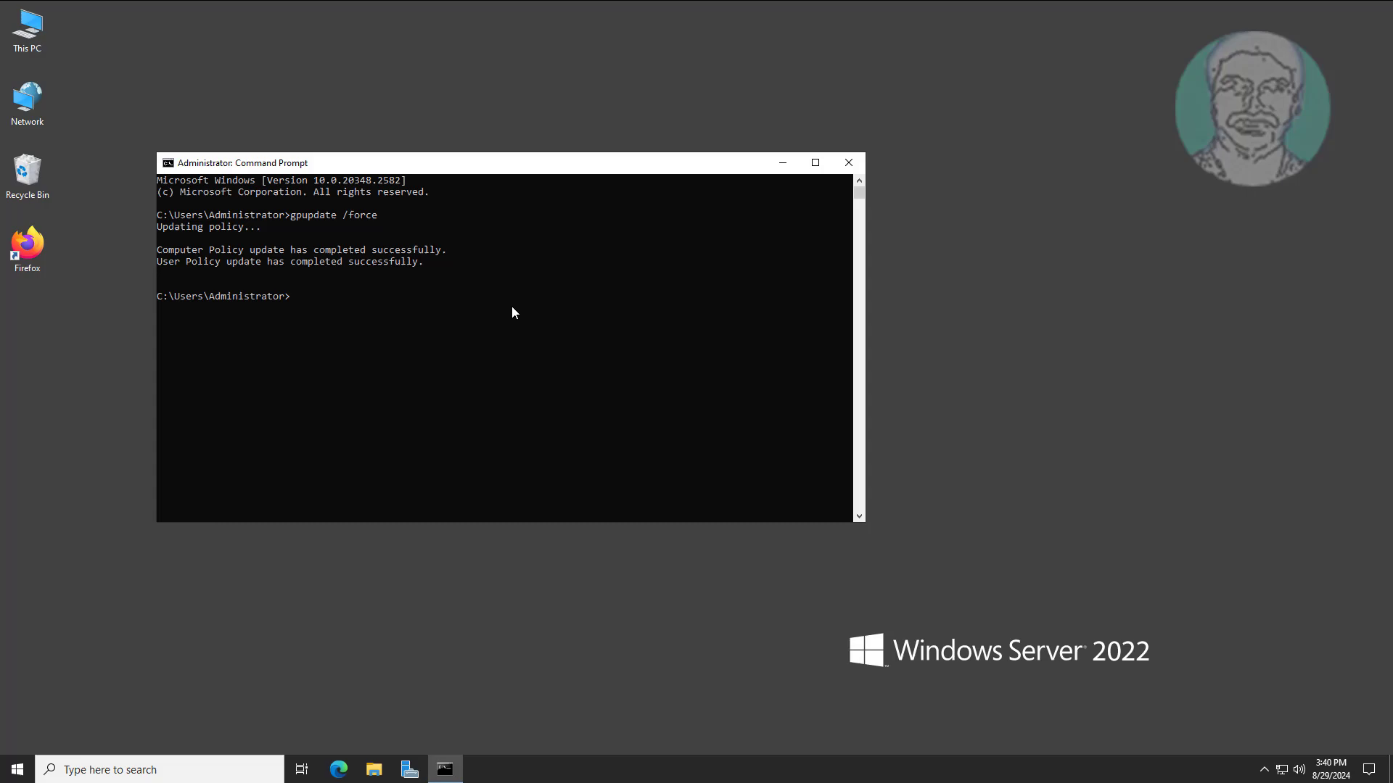
Step: Exit the server's Command Prompt and open Command Prompt on the Windows 11 client
type("exit")
key("Return")
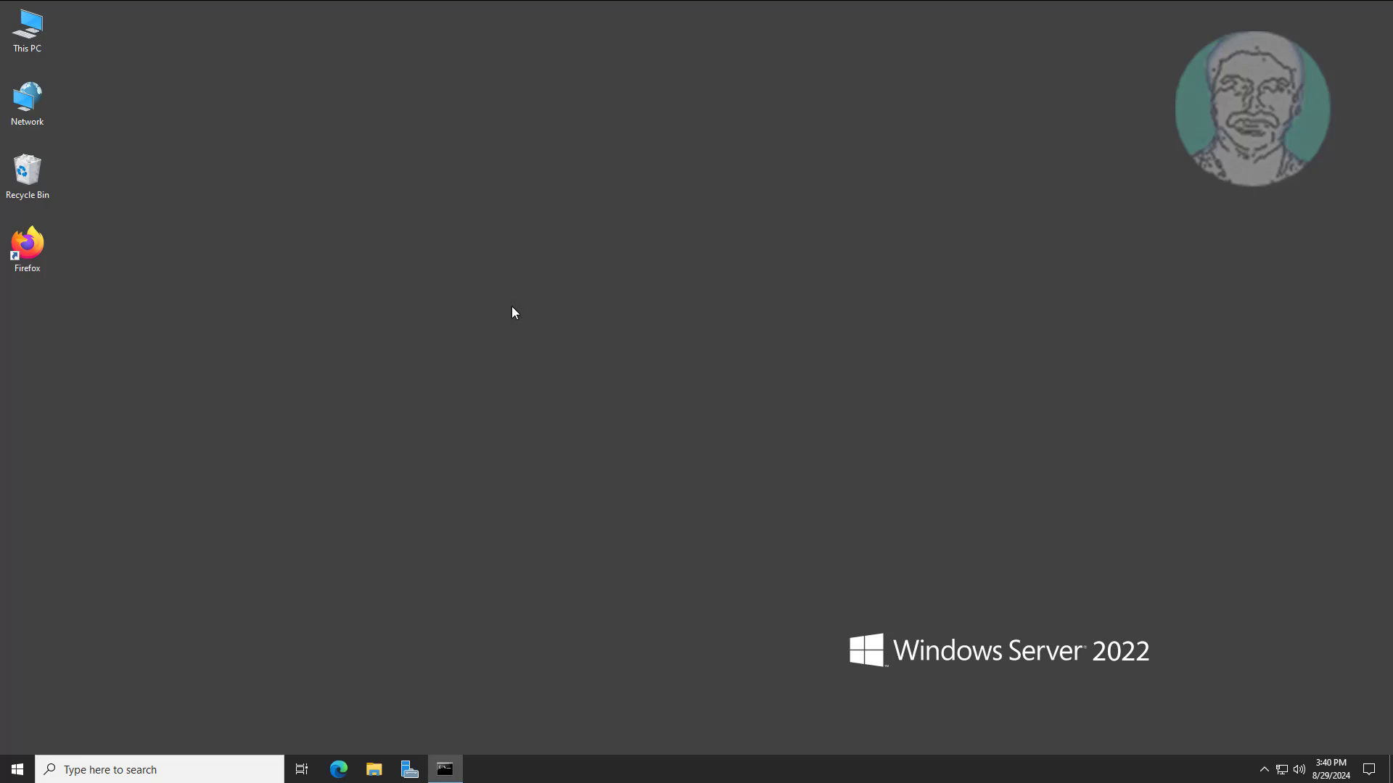
left_click(642, 766)
type("cmd")
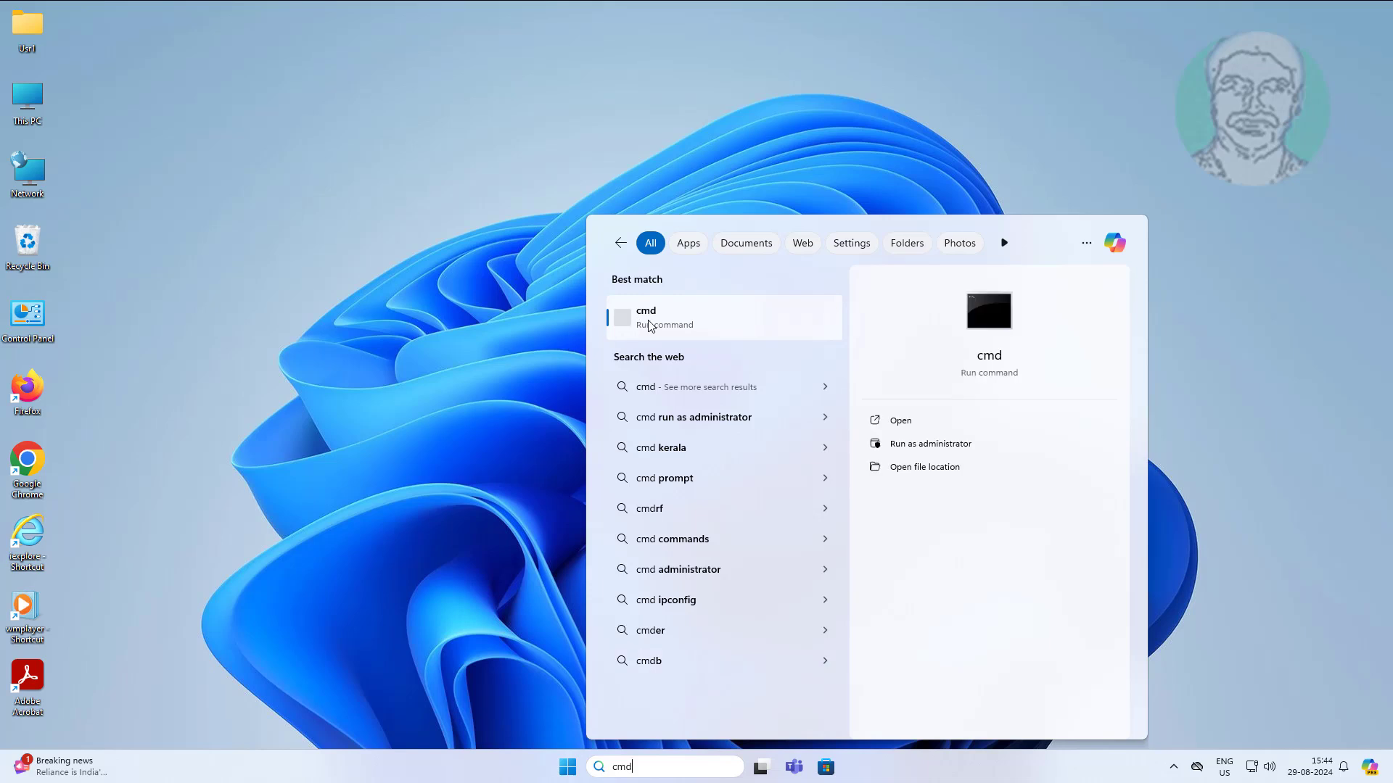
left_click(653, 317)
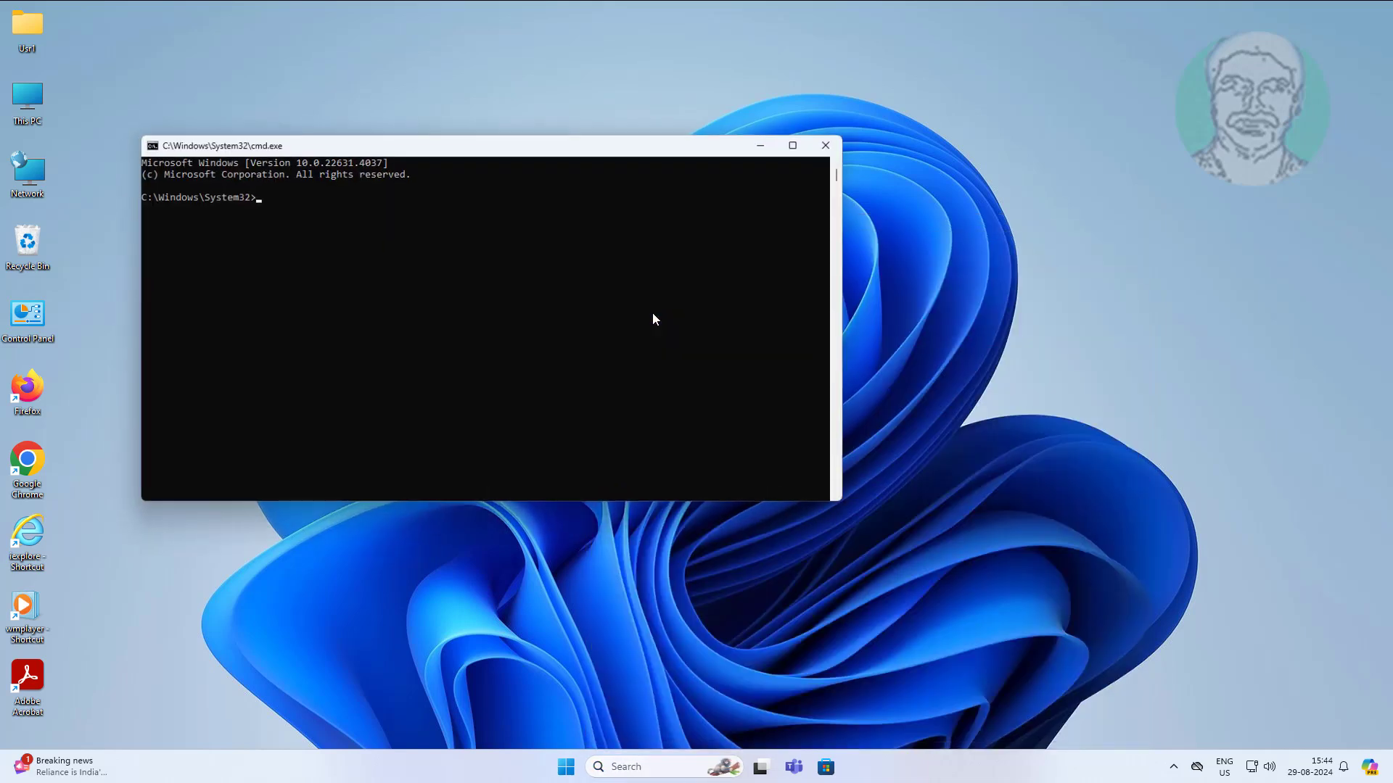
Step: Run gpupdate /force on the client, then exit once both updates finish
type("gp")
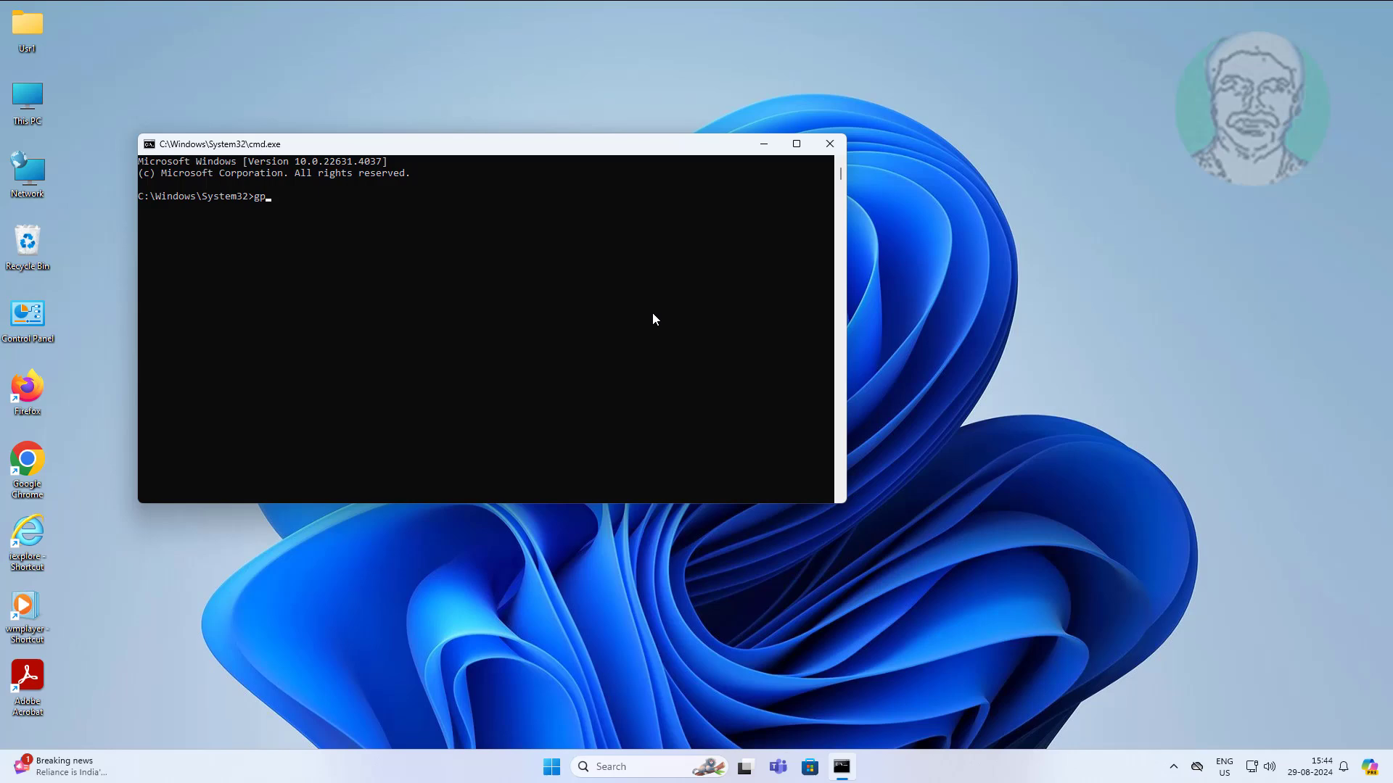
type("update /fo")
type("rce")
key("Return")
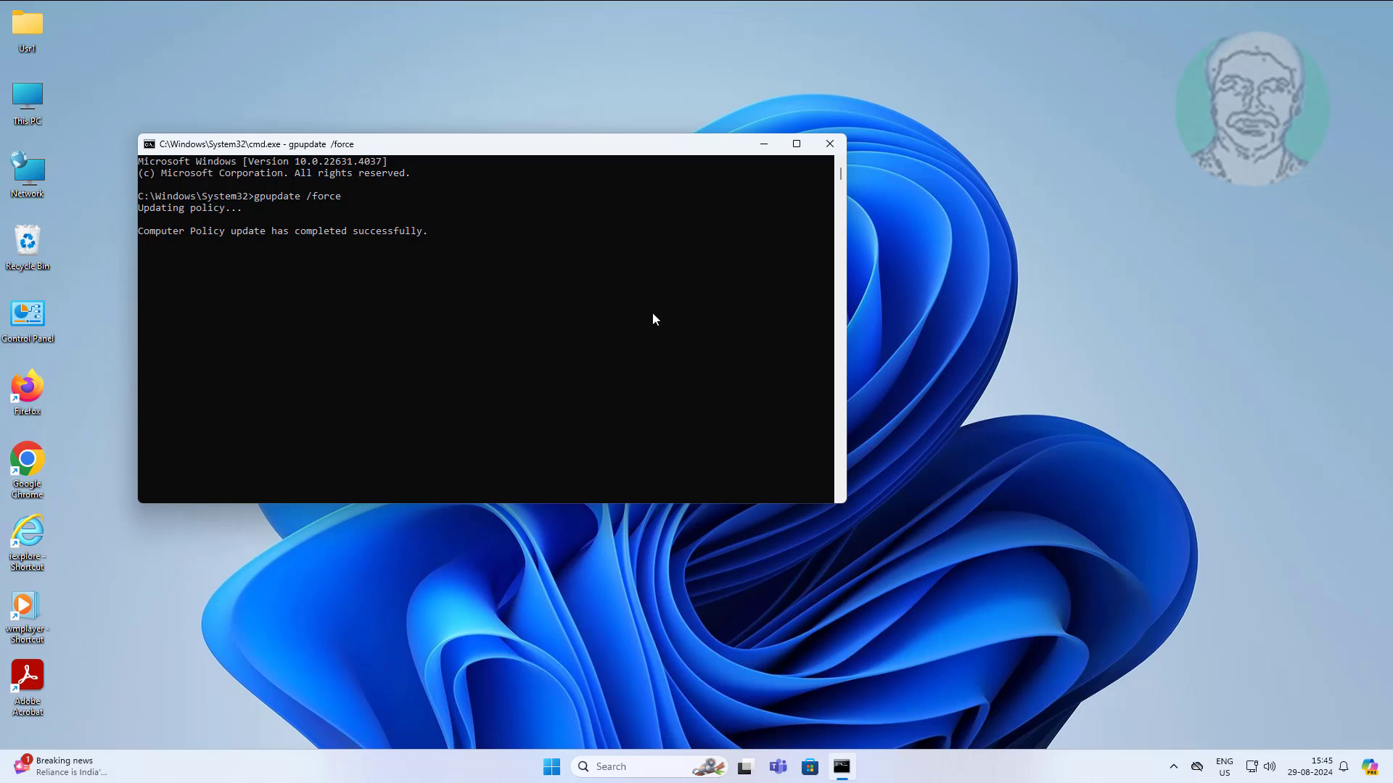
type("e")
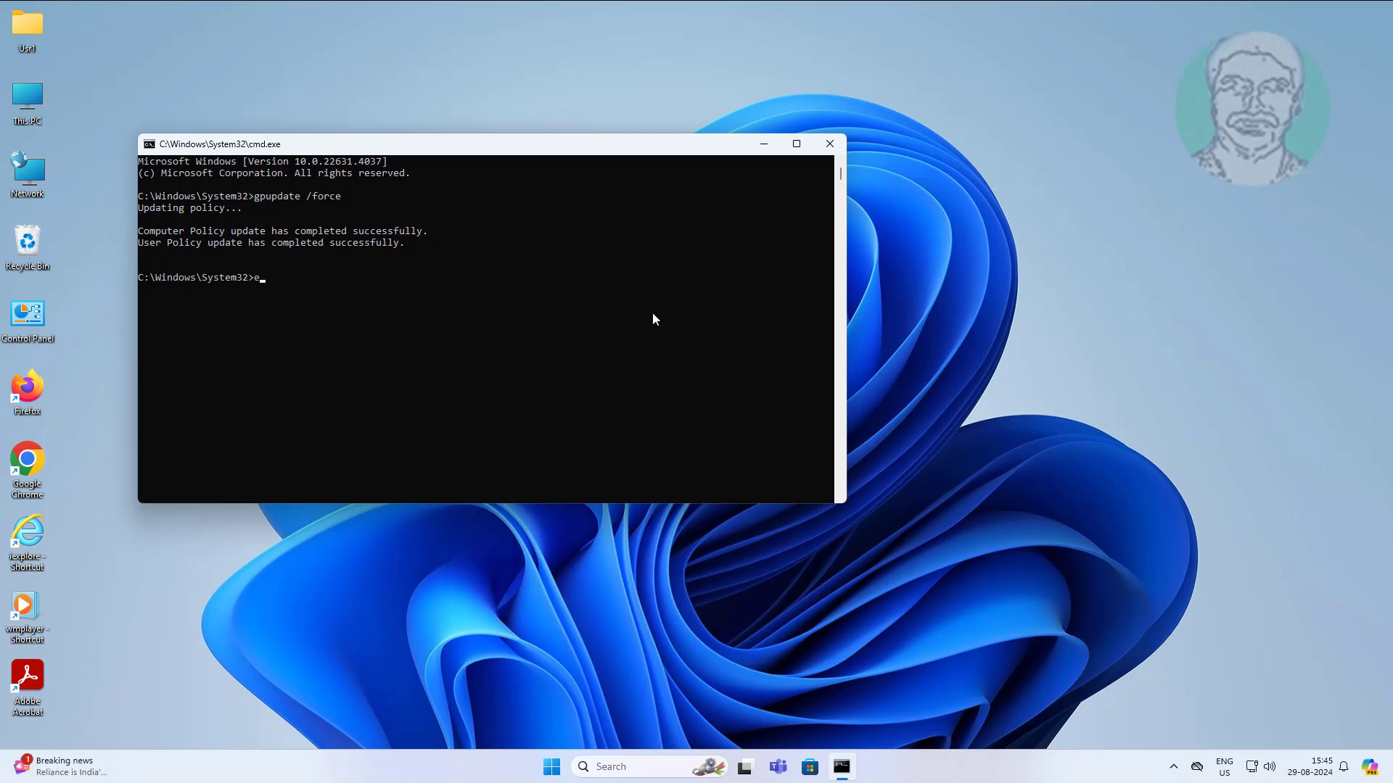
type("it")
key("Return")
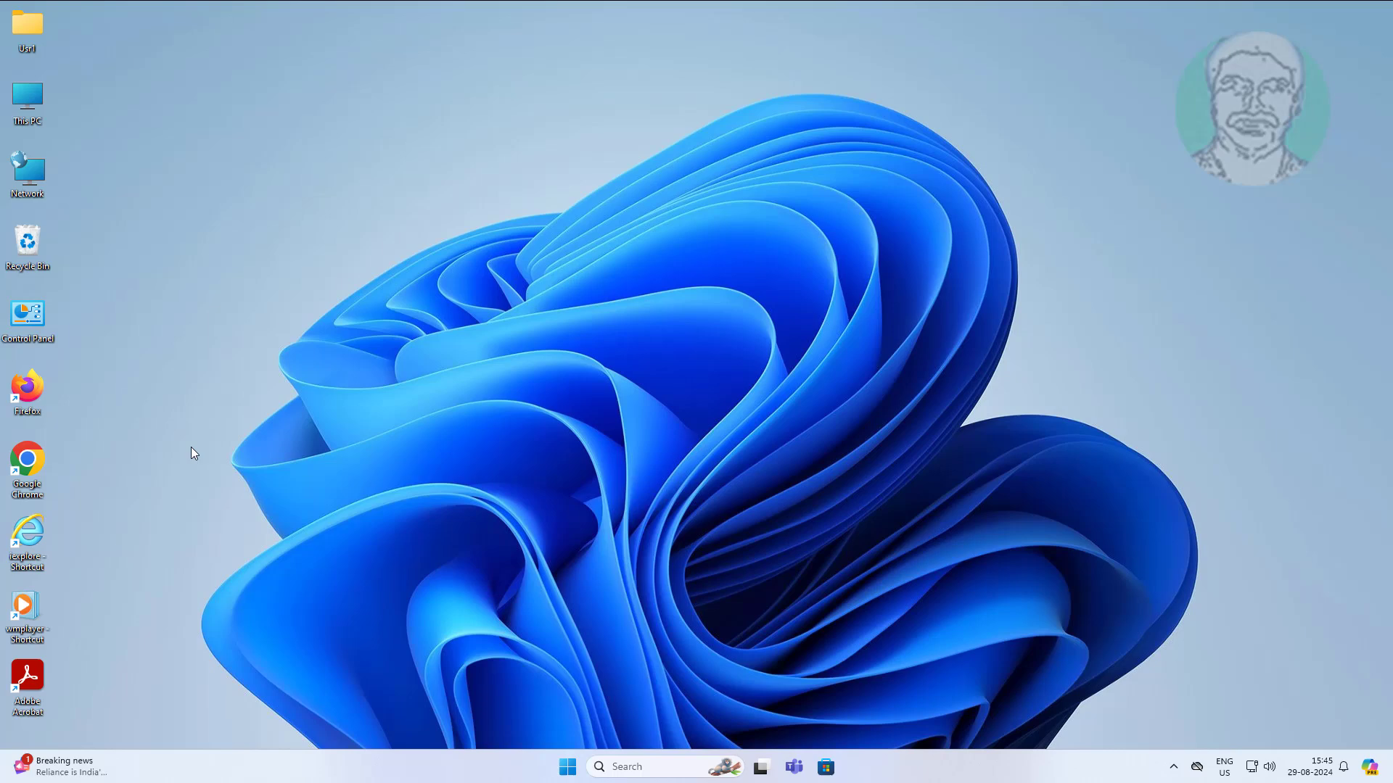
Step: Launch Firefox from the desktop twice to confirm the administrator-blocked message appears
double_click(24, 390)
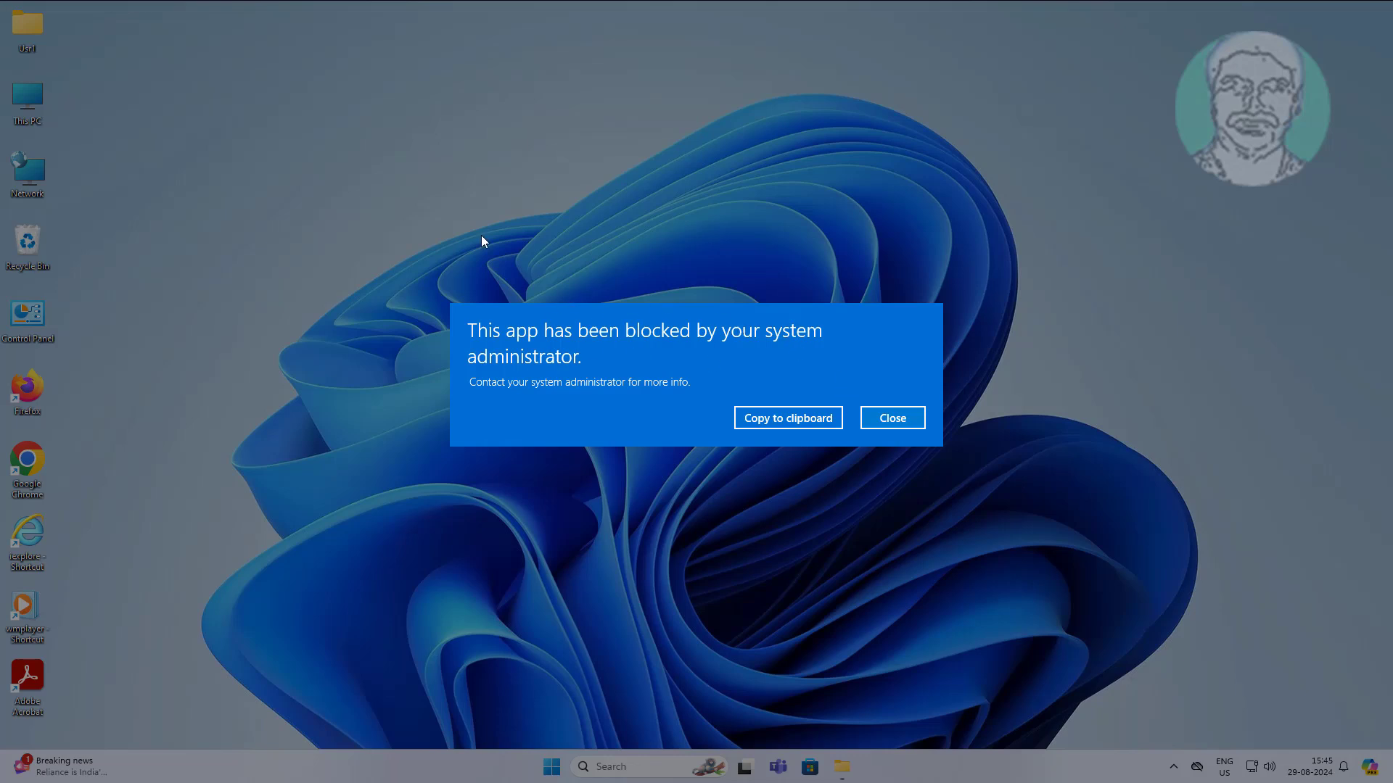
left_click(925, 425)
double_click(28, 388)
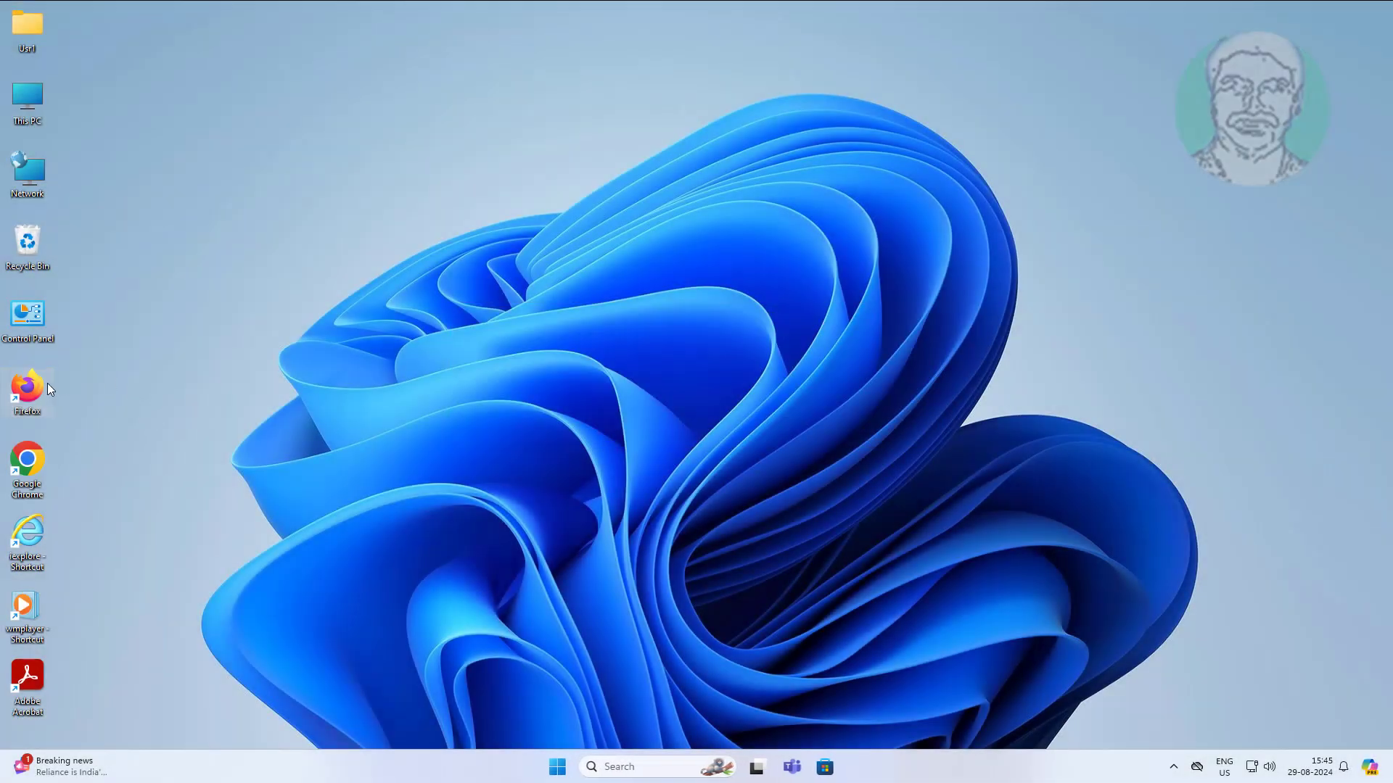